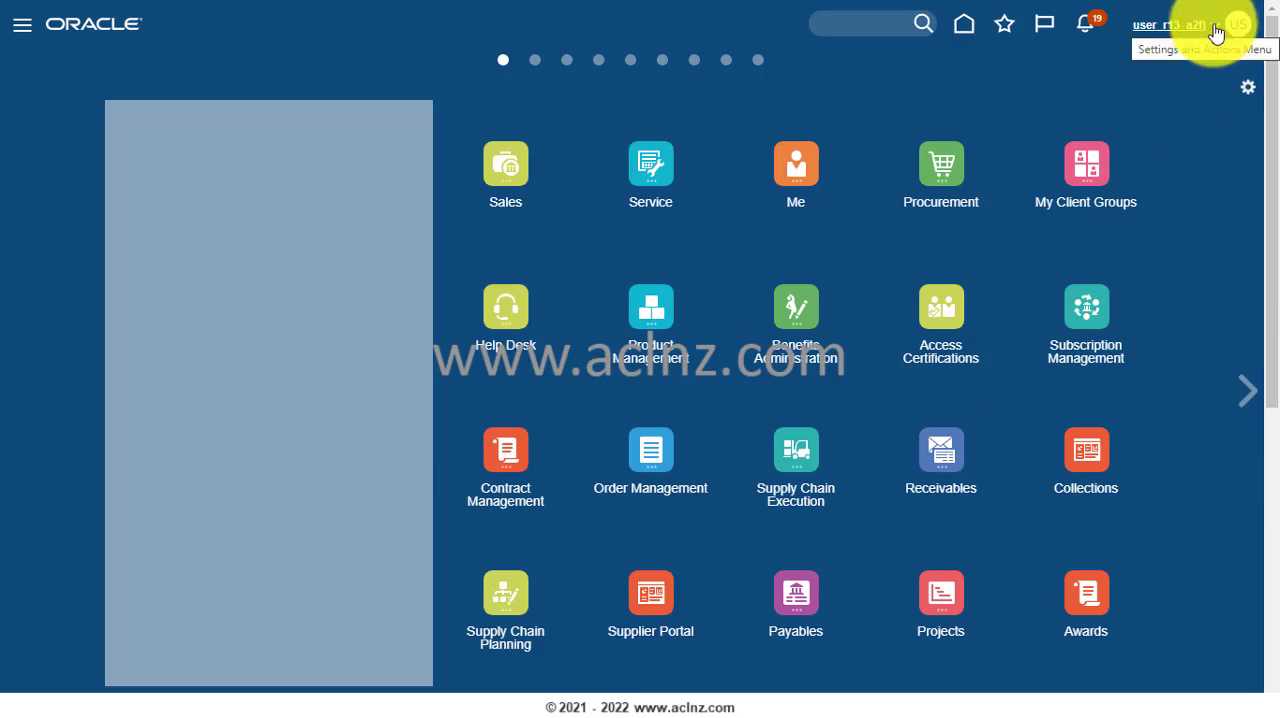
- Check the application version in the About This Application information and close it
{"action": "left_click", "coordinate": [1215, 33]}
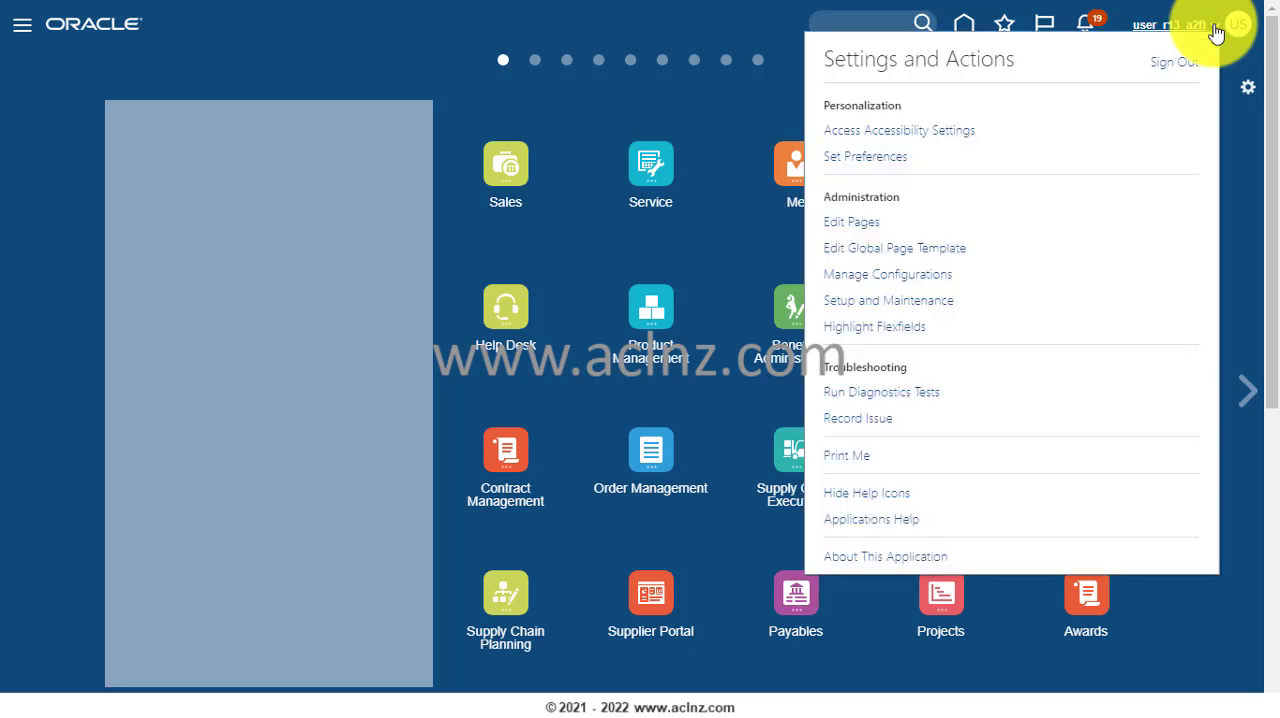
{"action": "left_click", "coordinate": [840, 566]}
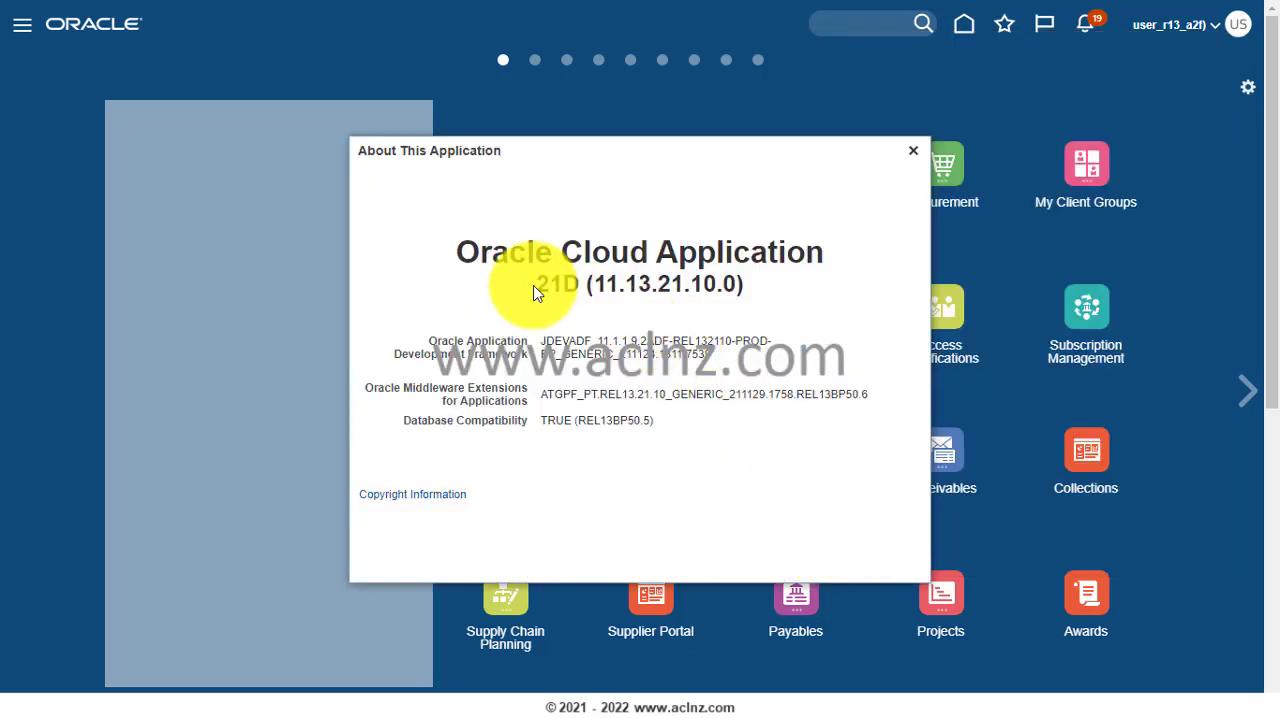
{"action": "left_click", "coordinate": [913, 151]}
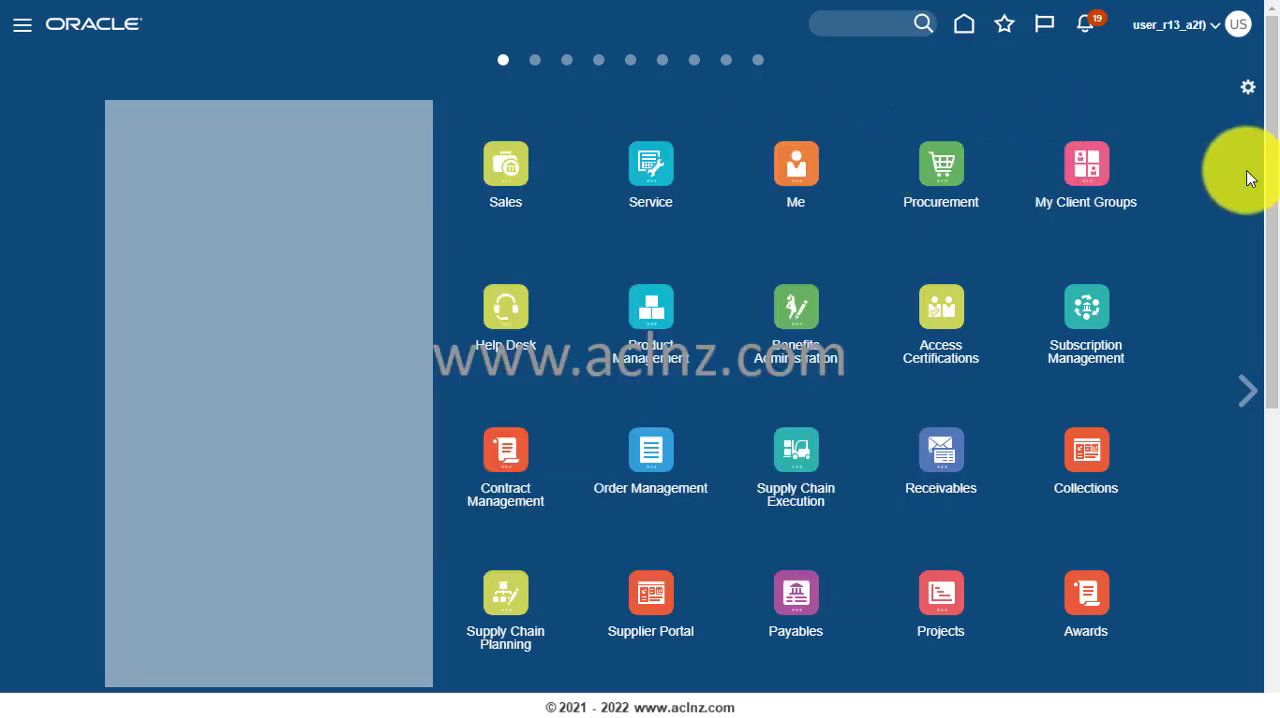
- Open Setup and Maintenance and switch the setup offering to Procurement
{"action": "left_click", "coordinate": [1214, 30]}
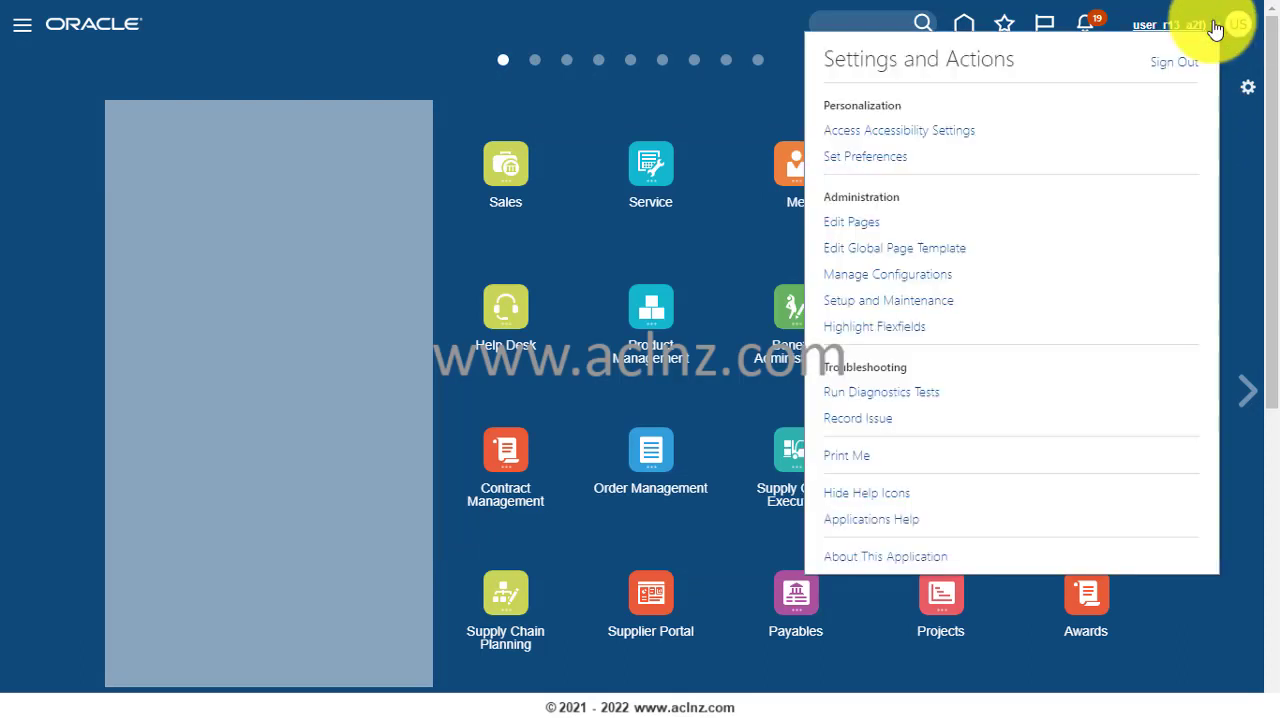
{"action": "left_click", "coordinate": [888, 302]}
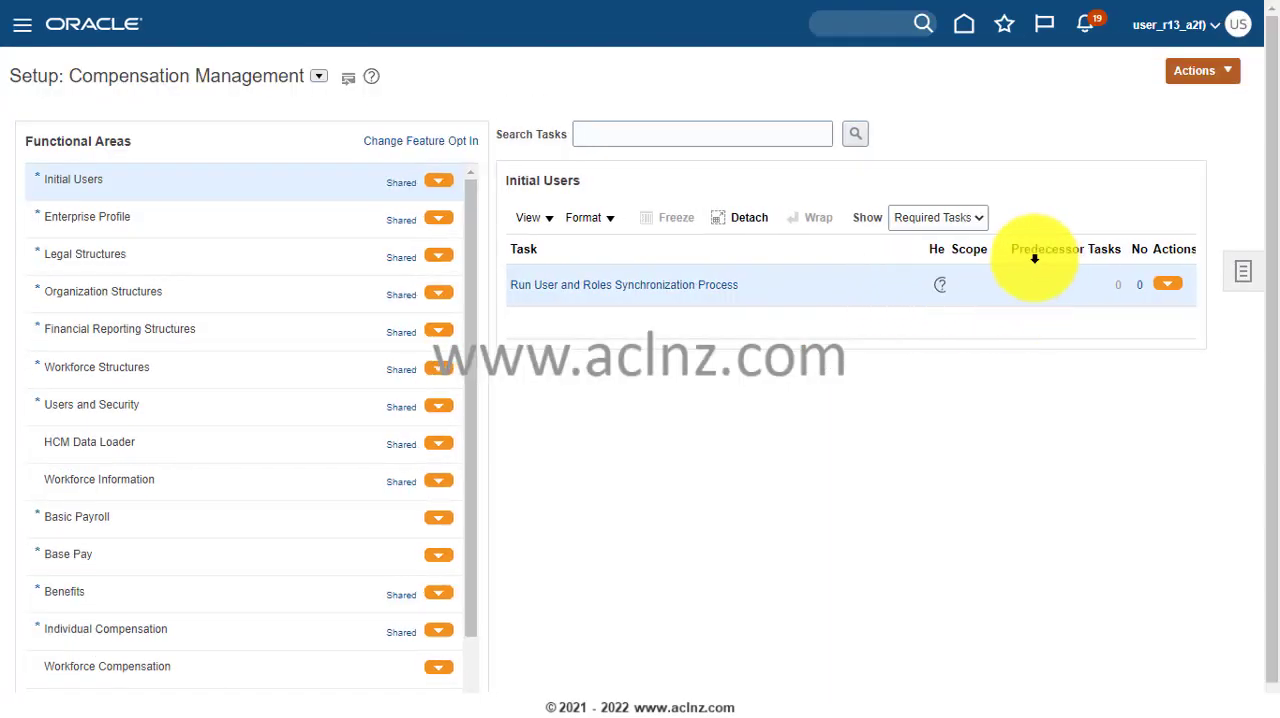
{"action": "left_click", "coordinate": [317, 78]}
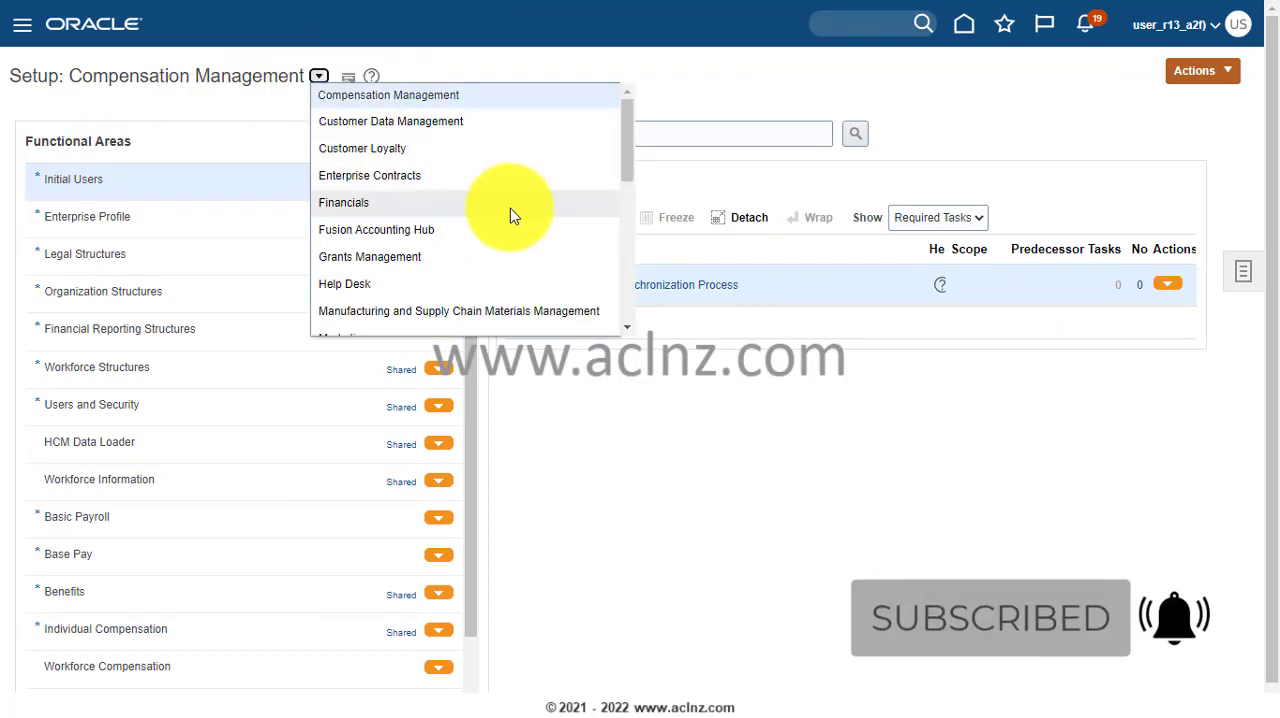
{"action": "scroll", "coordinate": [508, 214], "scroll_direction": "down", "scroll_amount": 2}
{"action": "scroll", "coordinate": [473, 225], "scroll_direction": "down", "scroll_amount": 2}
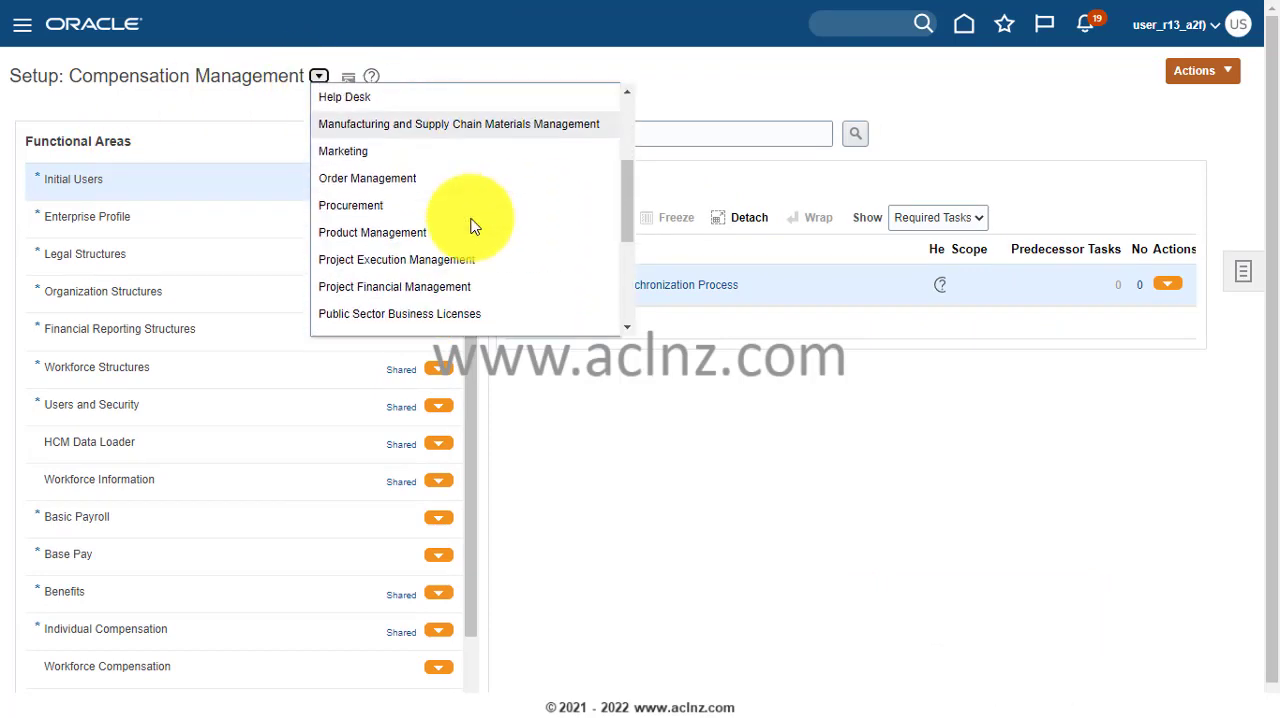
{"action": "left_click", "coordinate": [403, 213]}
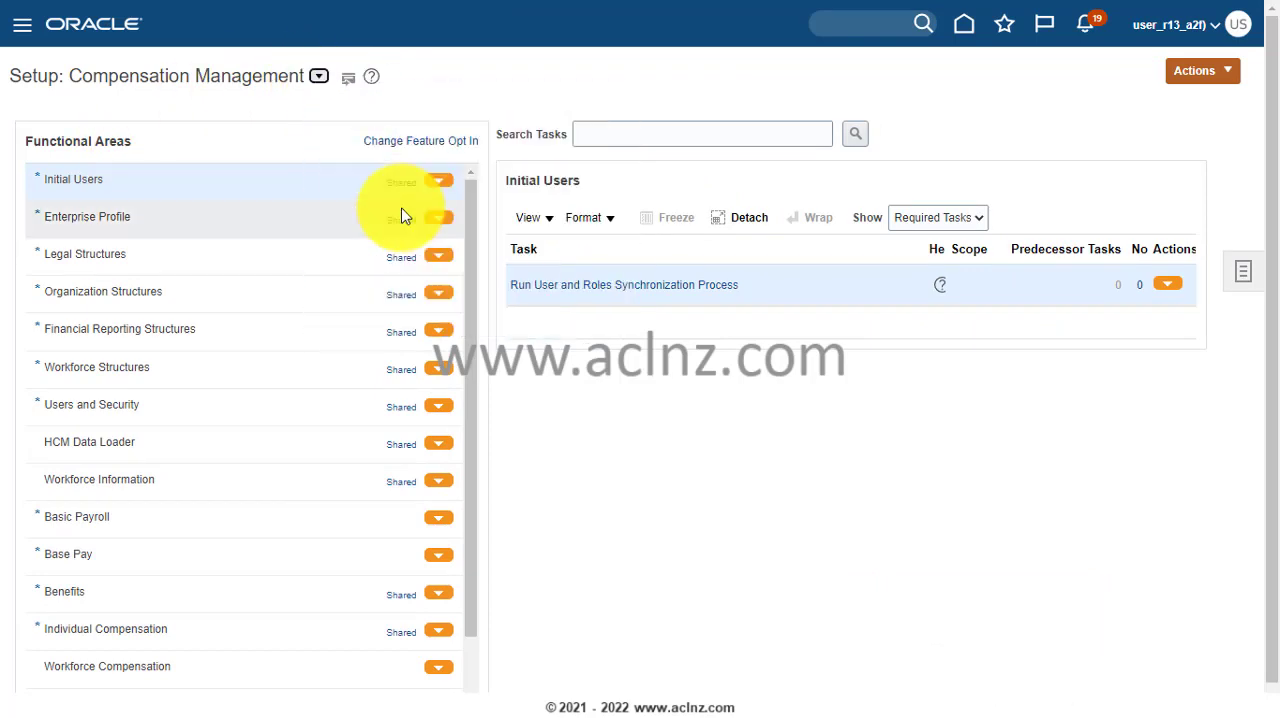
- Search the setup tasks for "Inventory" and open the Manage Inventory Organizations task
{"action": "left_click", "coordinate": [711, 133]}
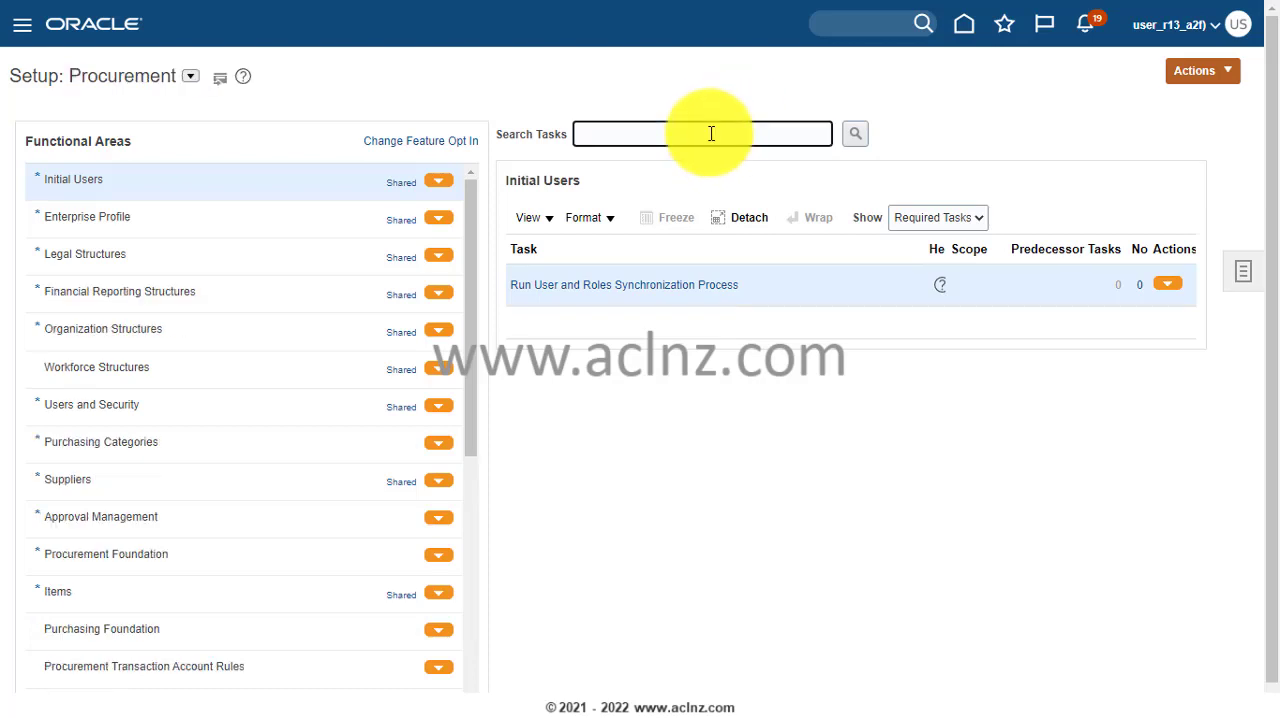
{"action": "type", "text": "Inventory"}
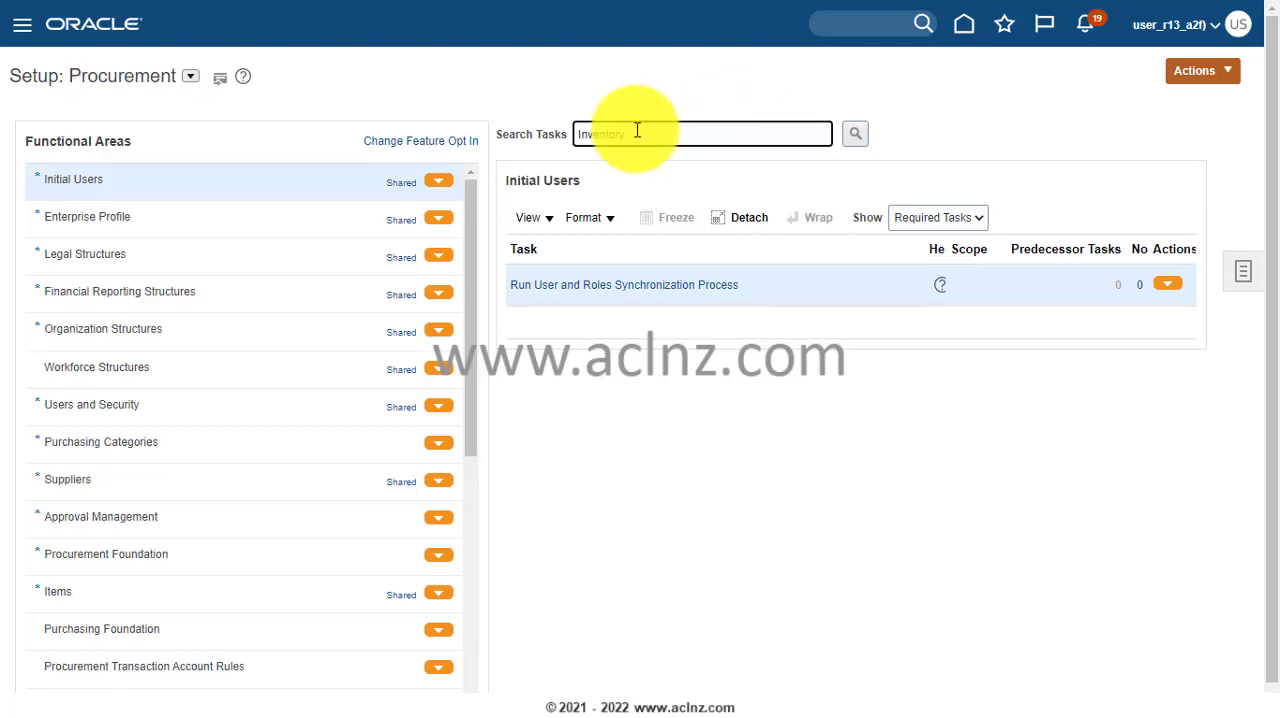
{"action": "left_click", "coordinate": [857, 135]}
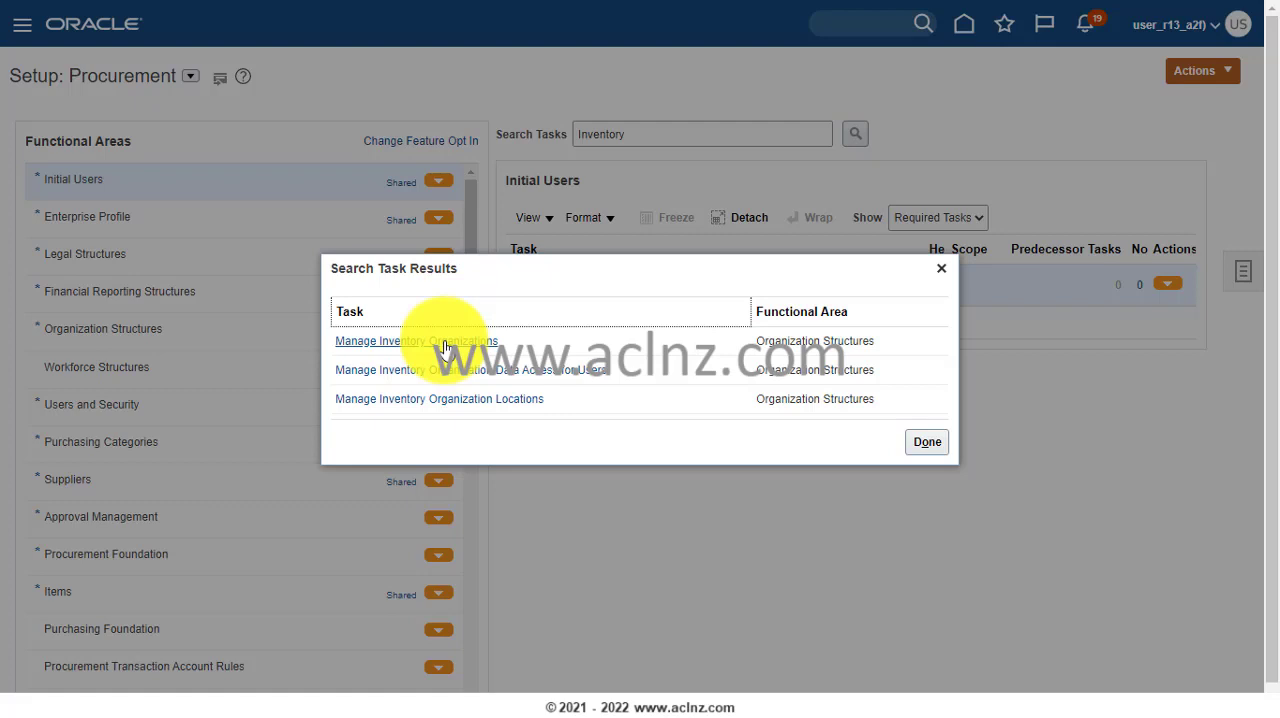
{"action": "left_click", "coordinate": [445, 342]}
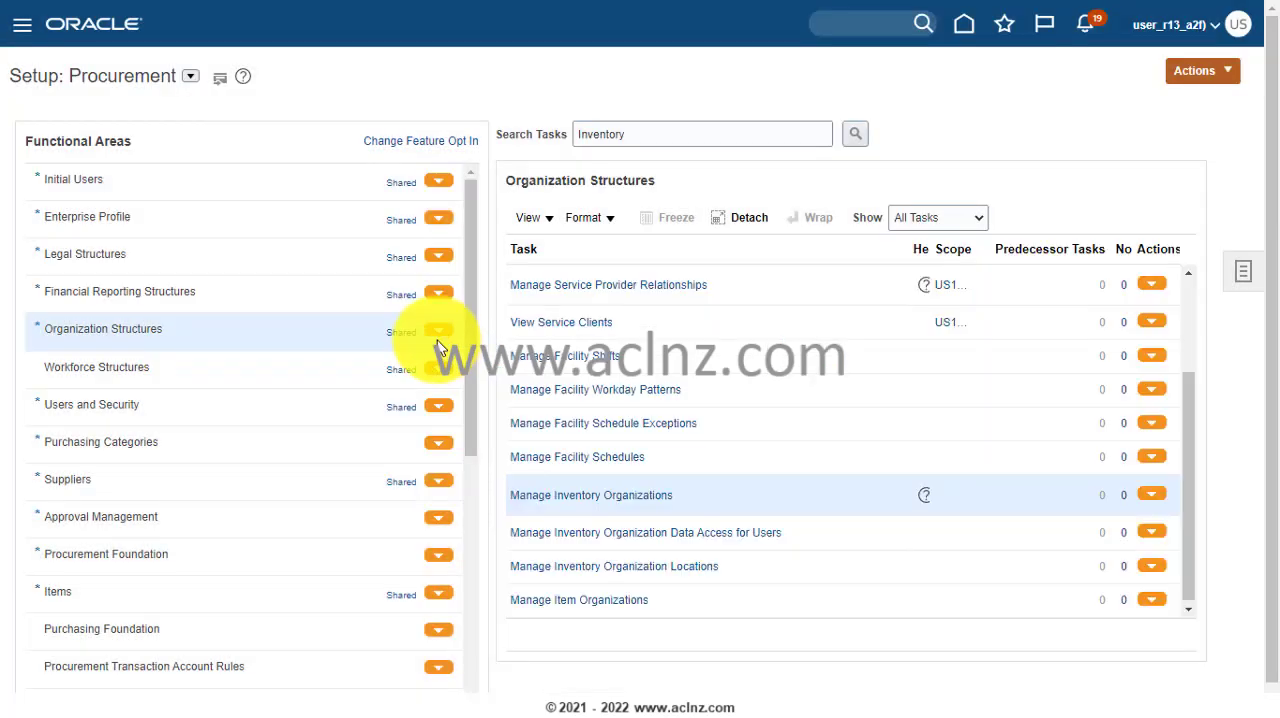
{"action": "left_click", "coordinate": [622, 503]}
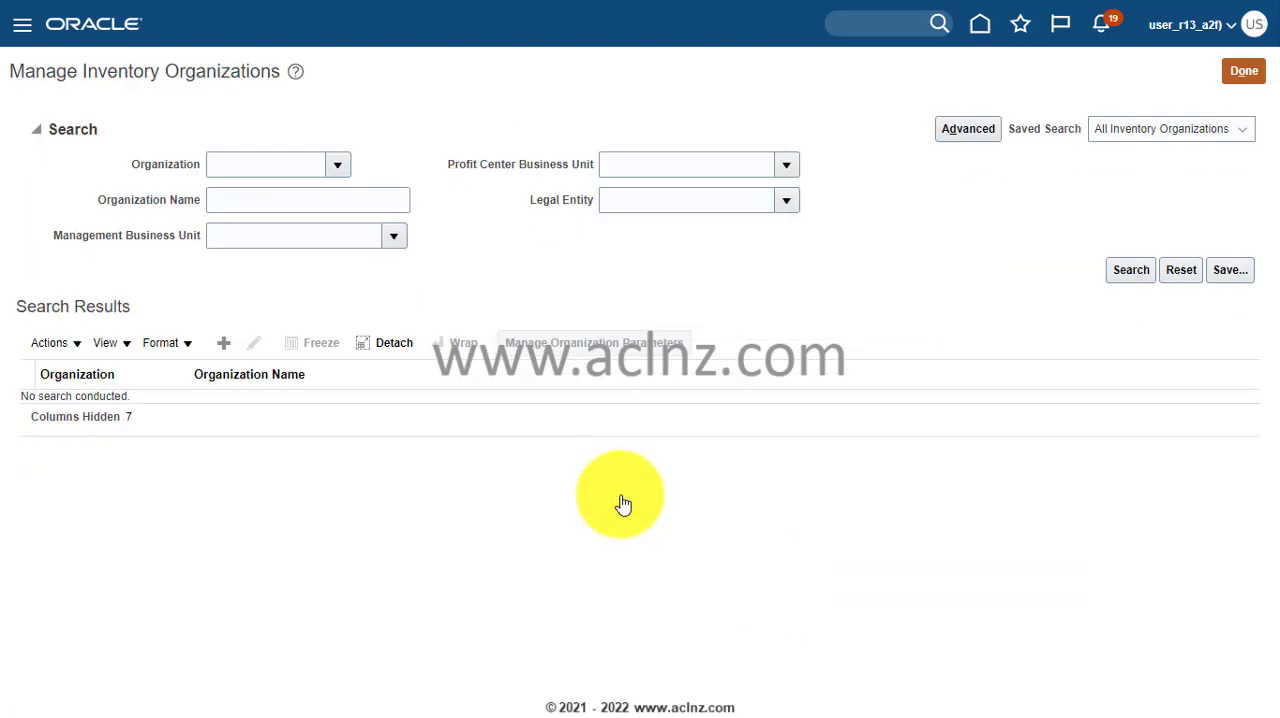
- Start a new inventory organization and name it "Cal Inv Organization"
{"action": "left_click", "coordinate": [221, 354]}
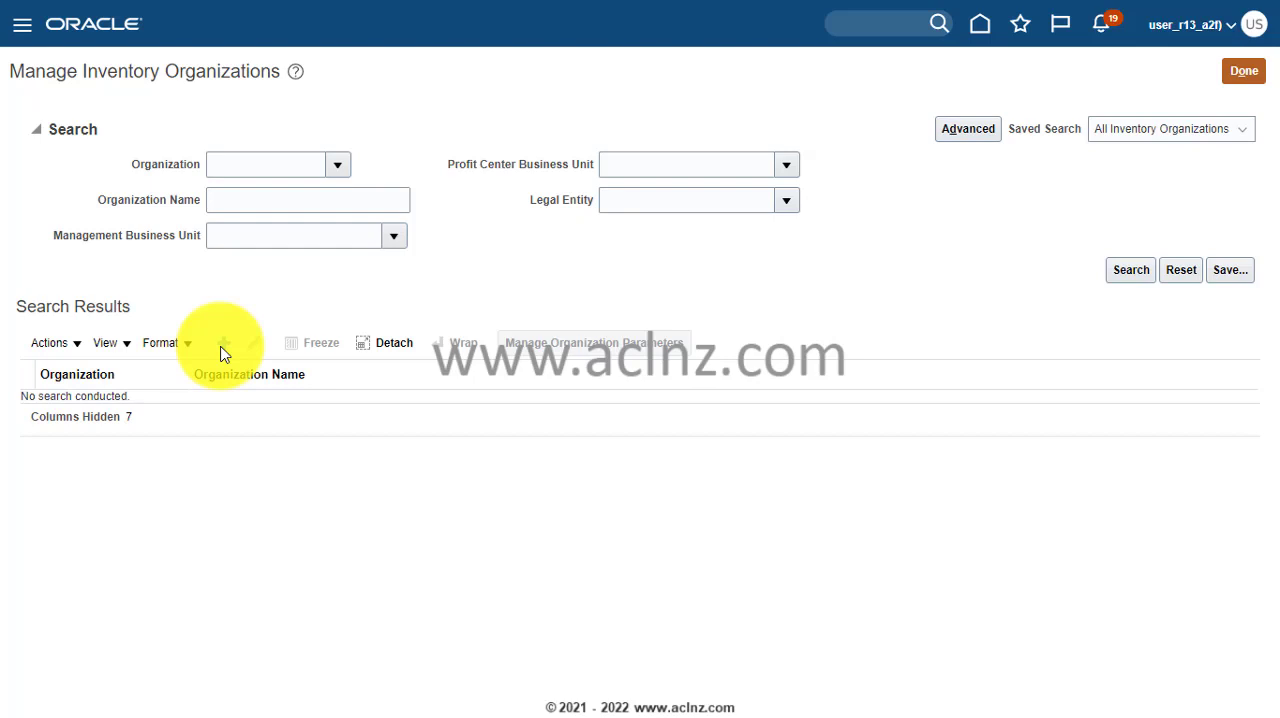
{"action": "left_click", "coordinate": [190, 224]}
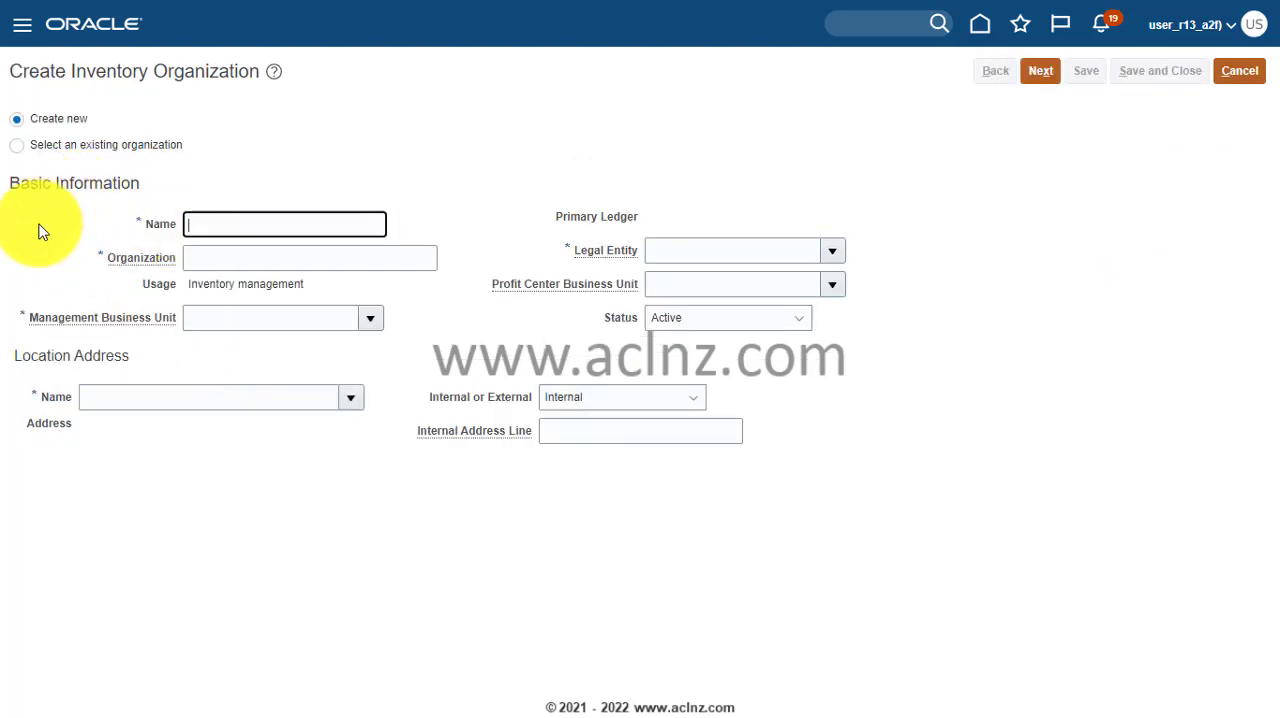
{"action": "type", "text": "Cal"}
{"action": "type", "text": " Invneo"}
{"action": "key", "text": "BackSpace"}
{"action": "key", "text": "BackSpace"}
{"action": "key", "text": "BackSpace"}
{"action": "type", "text": "Organization"}
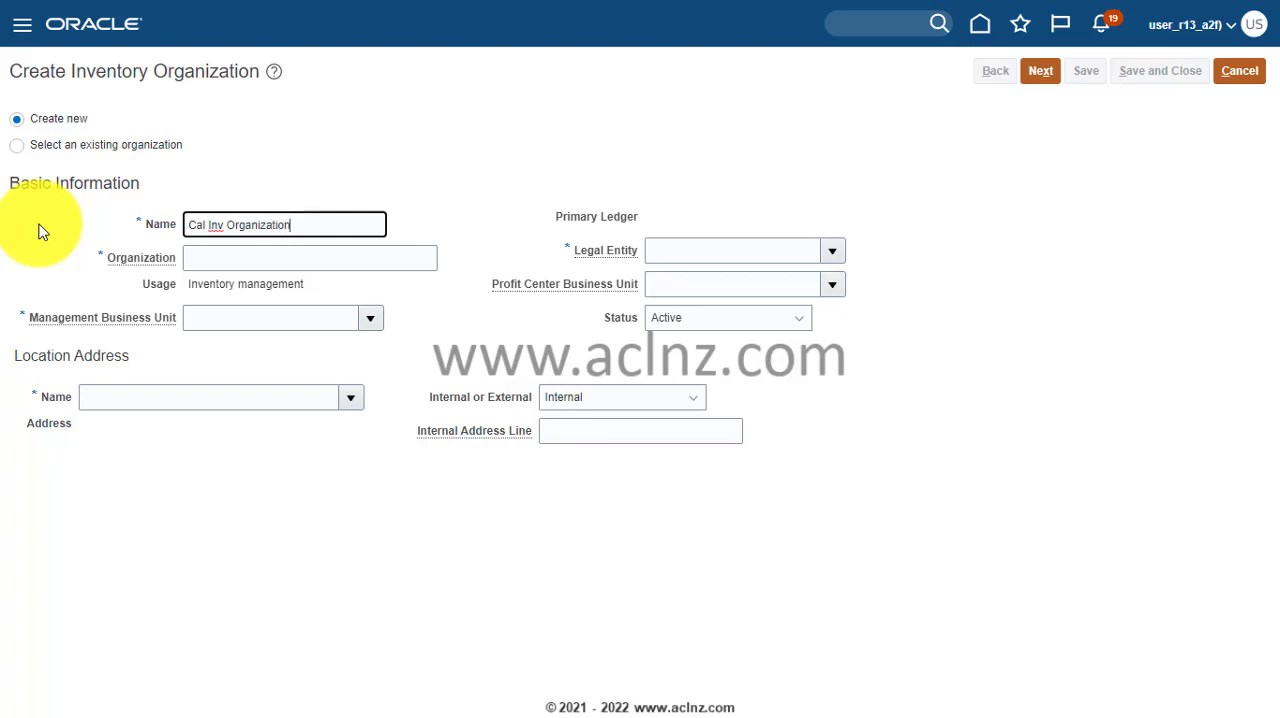
{"action": "key", "text": "Tab"}
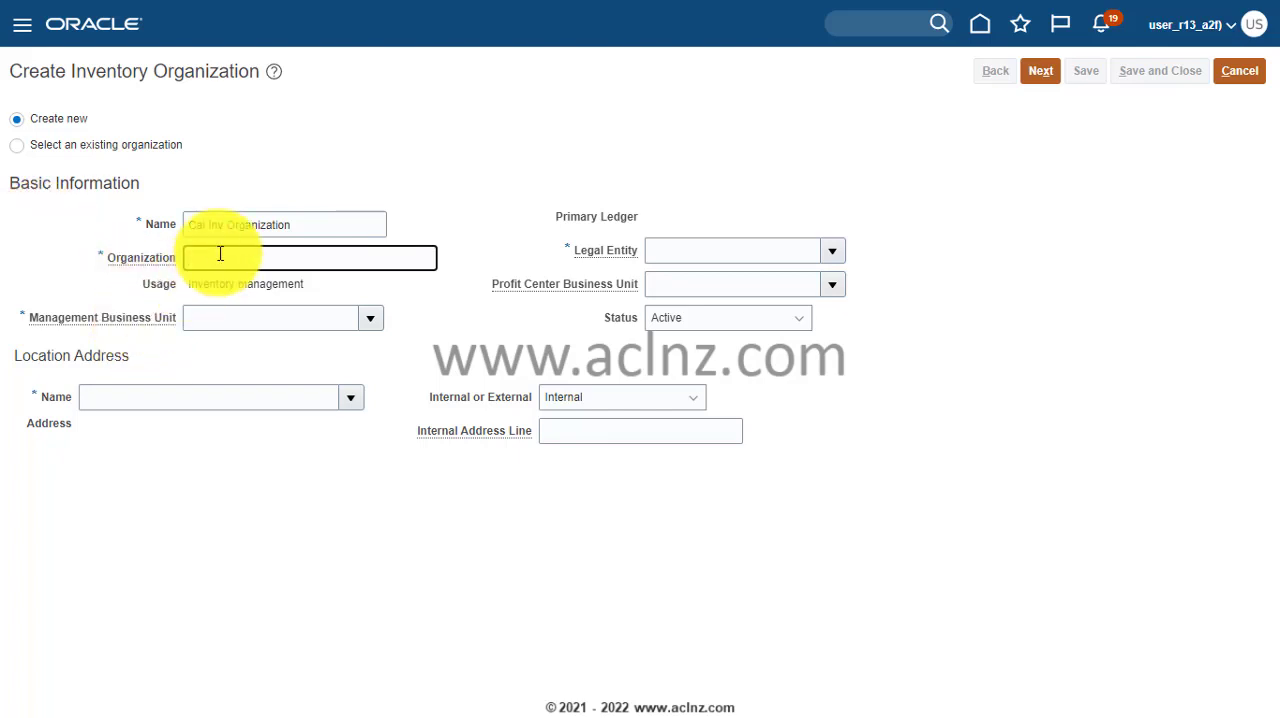
- Set the new inventory organization's Organization code to CAINO
{"action": "type", "text": "CAIN"}
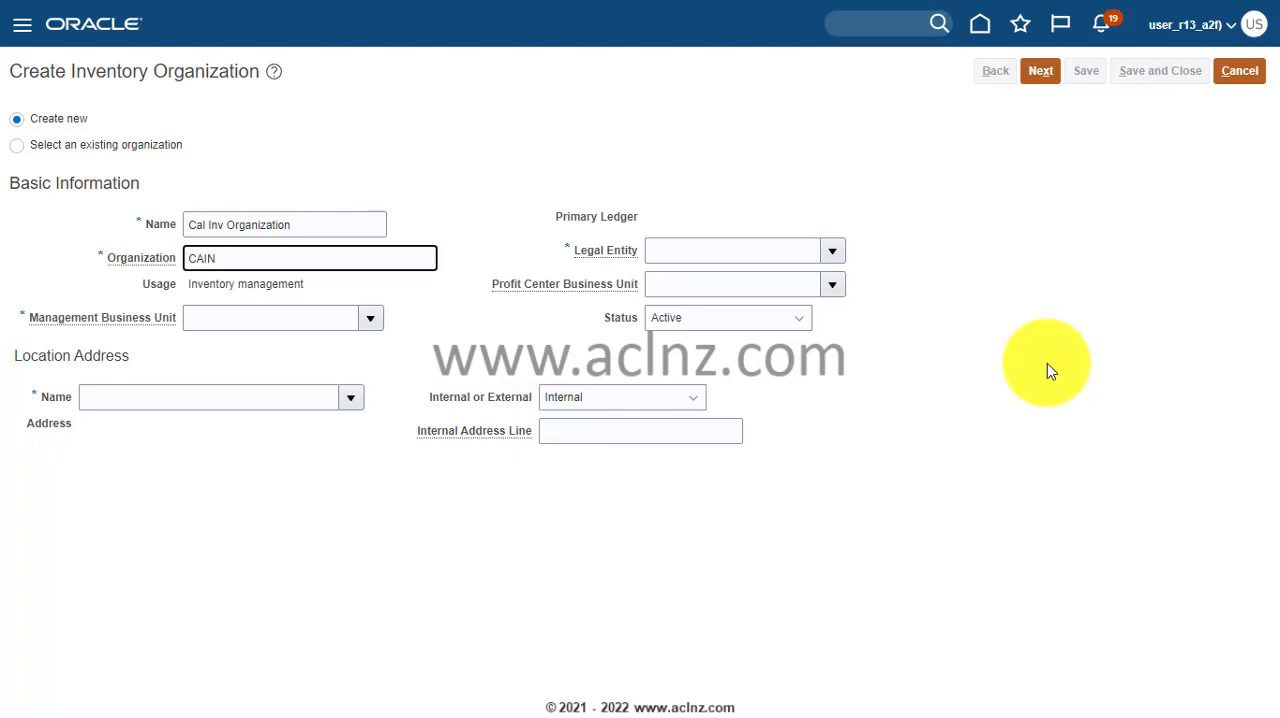
{"action": "type", "text": "VO"}
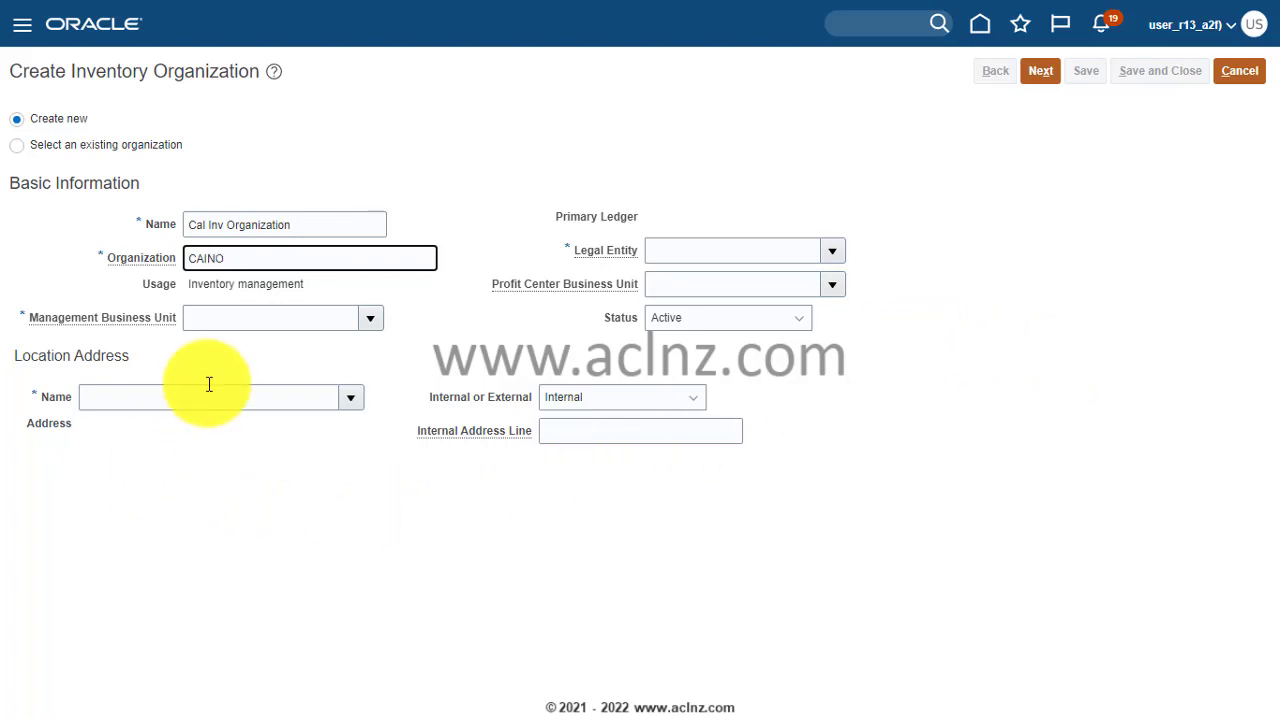
{"action": "key", "text": "Tab"}
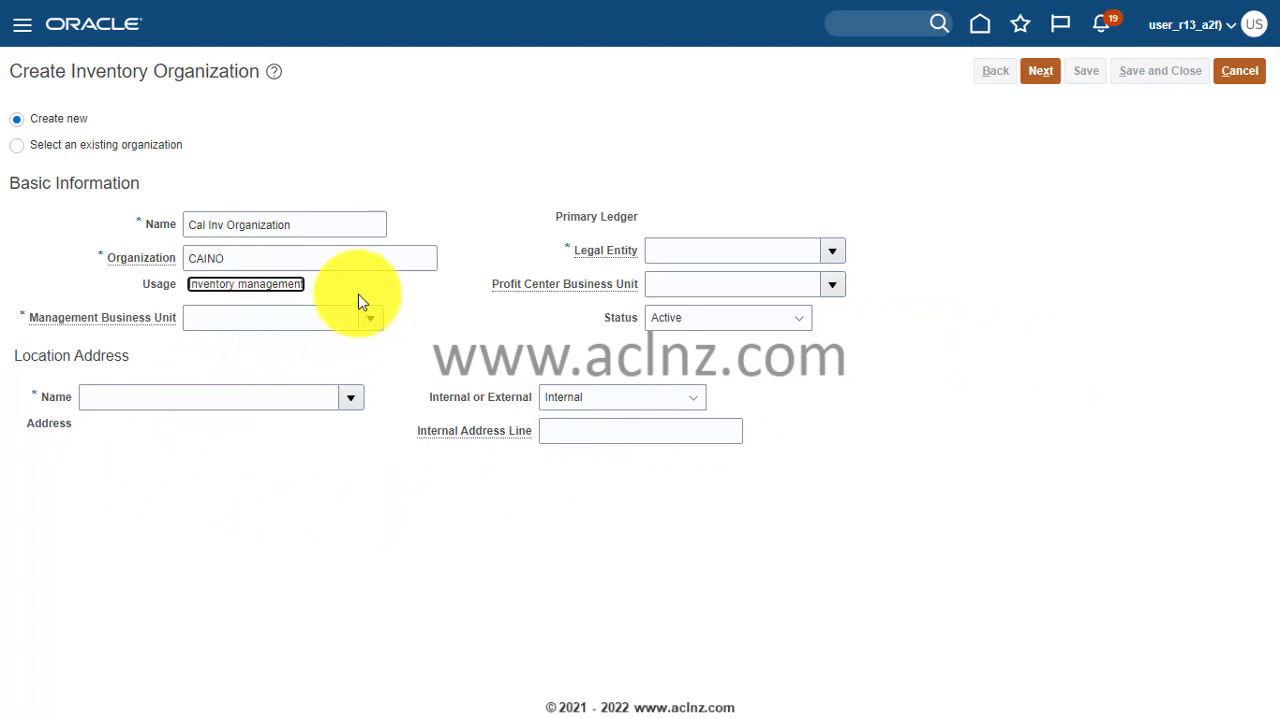
- Set the Management Business Unit to US1 Business Unit and the Legal Entity to US1 Legal Entity
{"action": "left_click", "coordinate": [371, 319]}
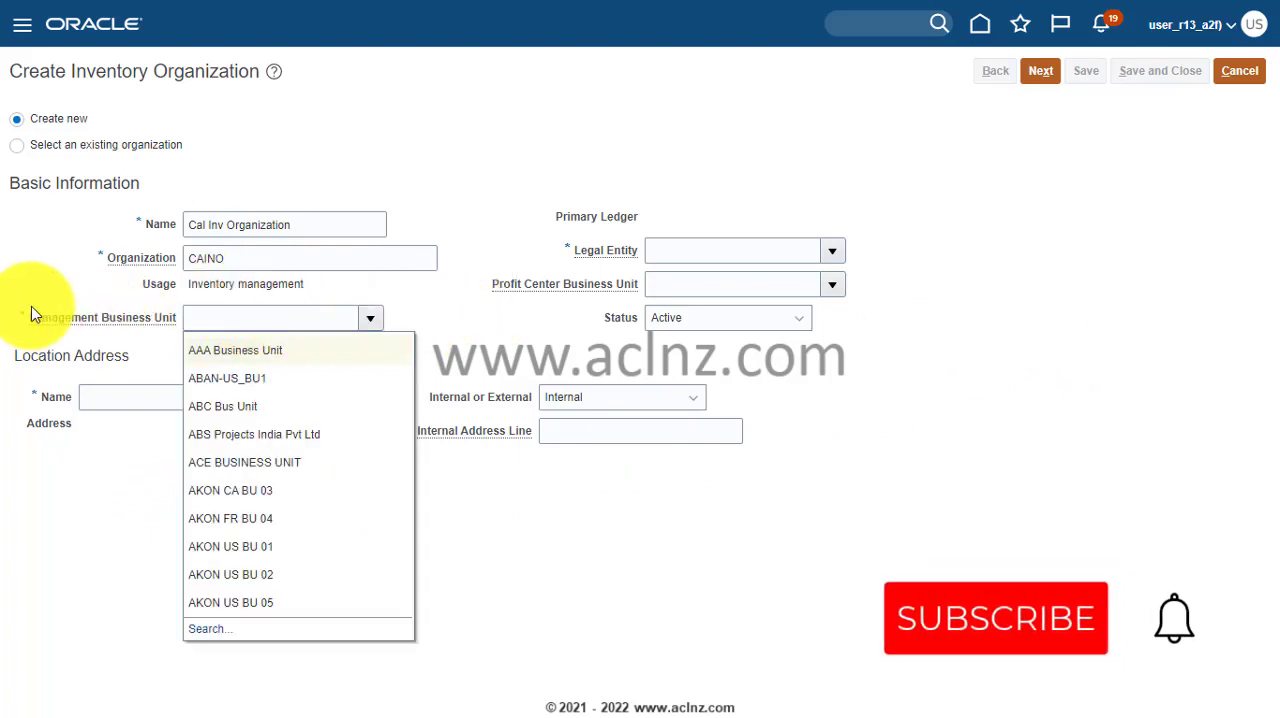
{"action": "left_click", "coordinate": [197, 325]}
{"action": "left_click", "coordinate": [223, 317]}
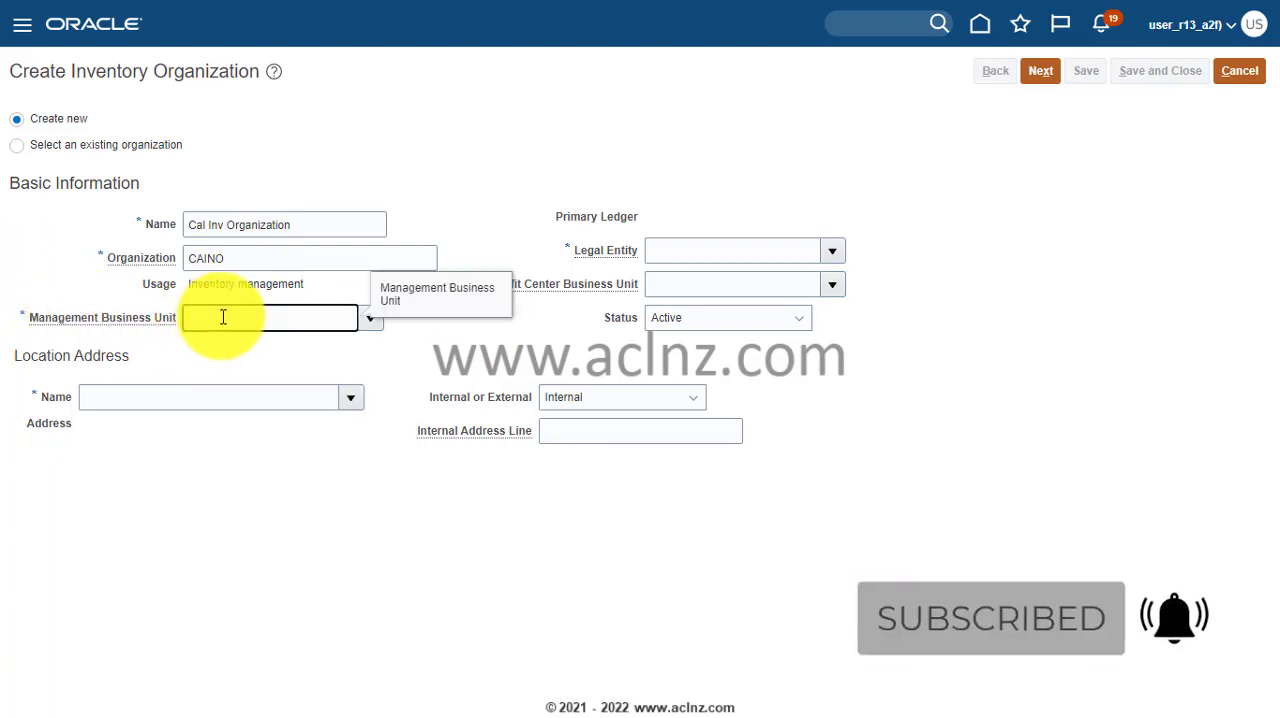
{"action": "type", "text": "US1"}
{"action": "key", "text": "Tab"}
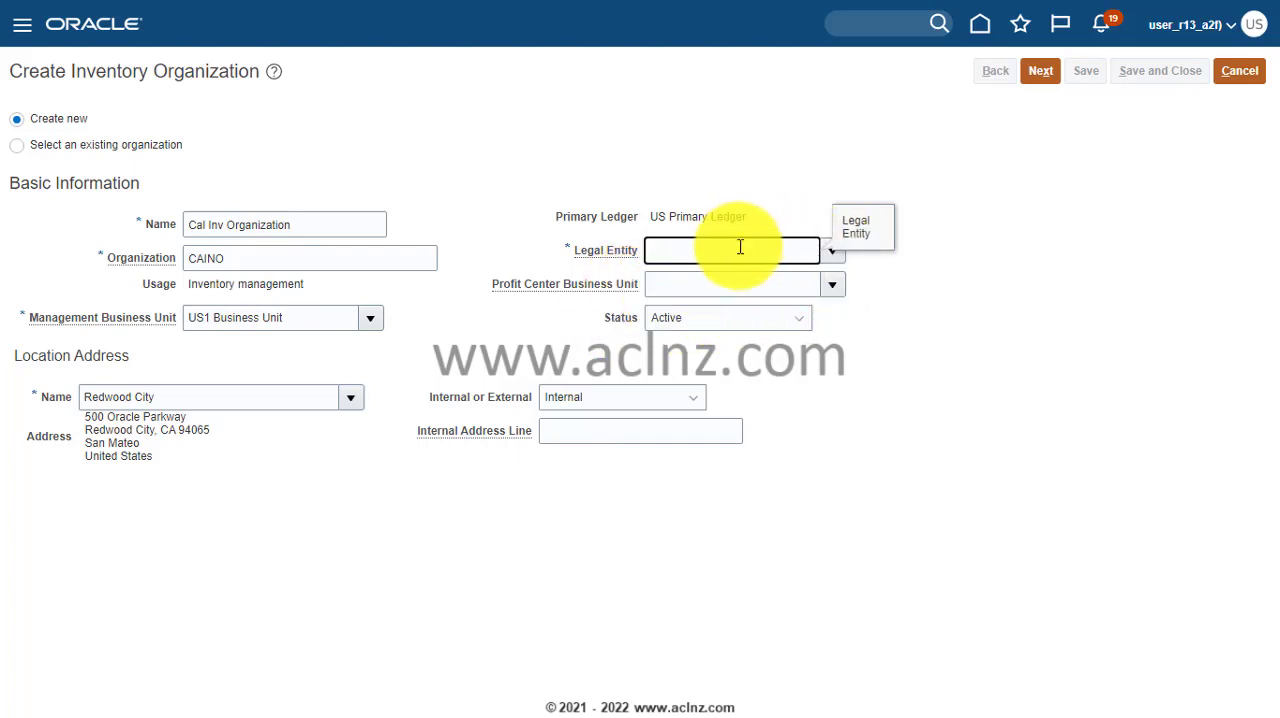
{"action": "type", "text": "US1"}
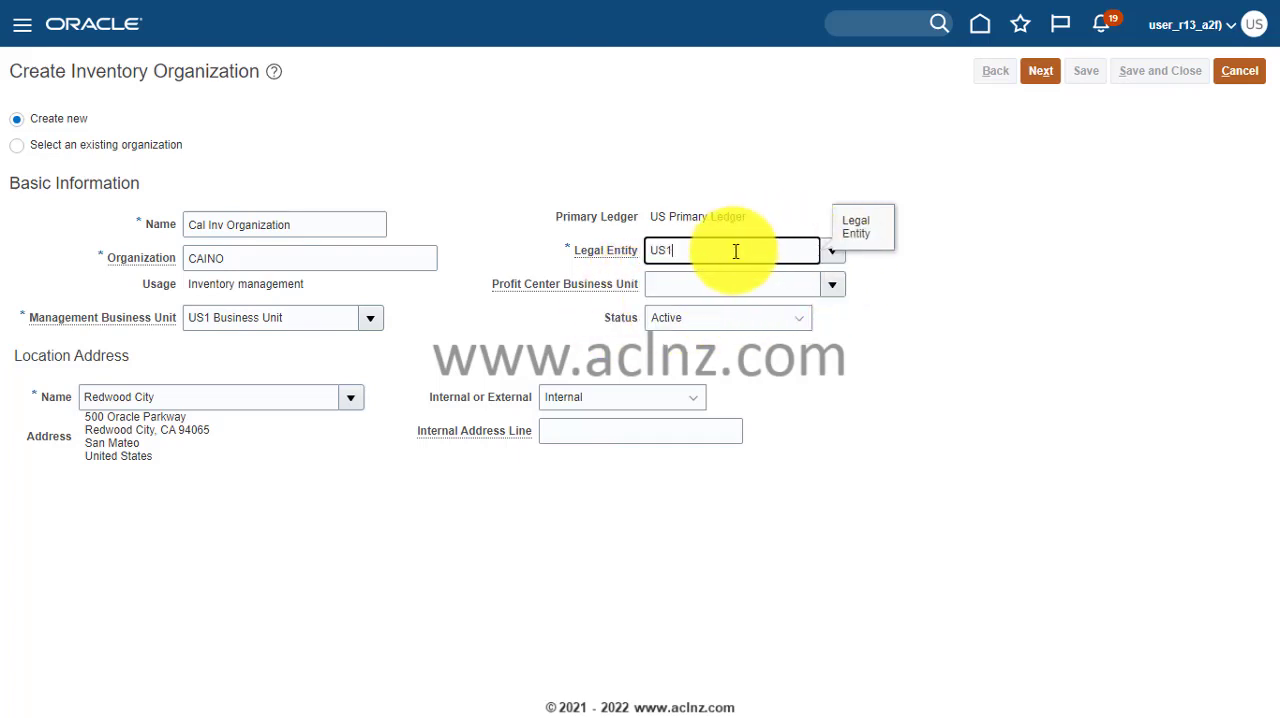
{"action": "key", "text": "Tab"}
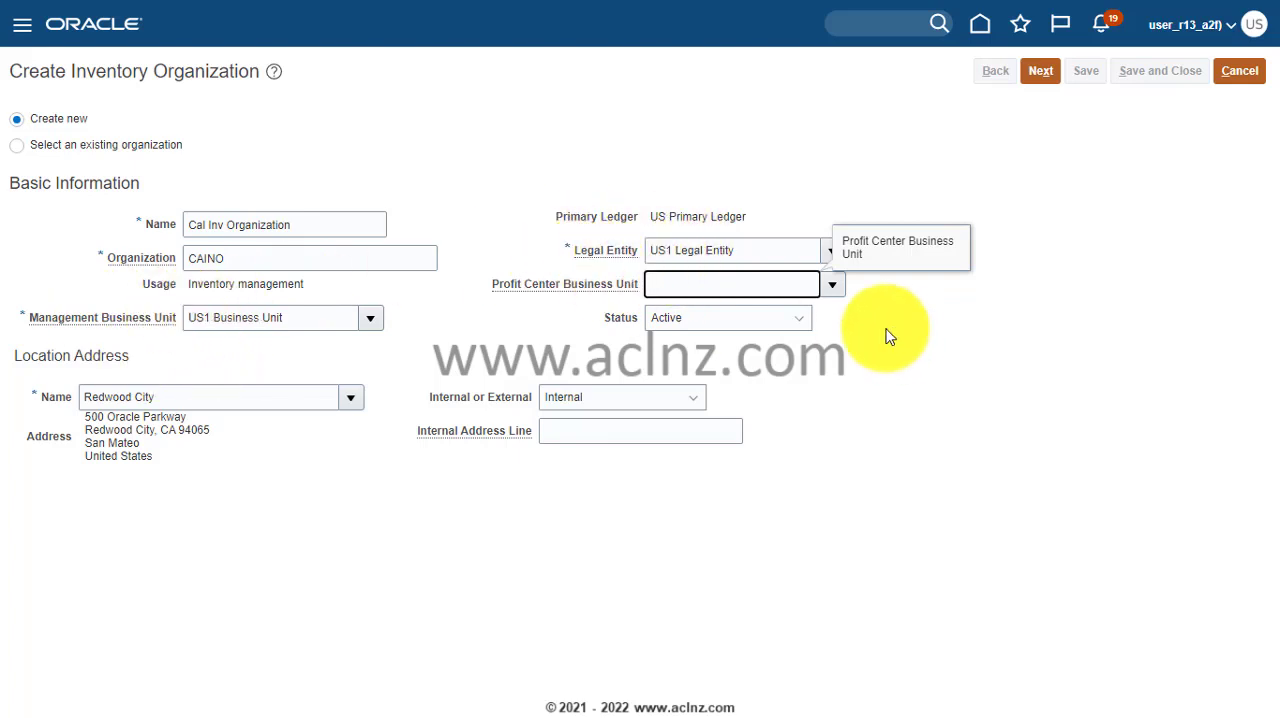
- Check the available Profit Center Business Unit choices, and cancel creating the inventory organization
{"action": "left_click", "coordinate": [832, 284]}
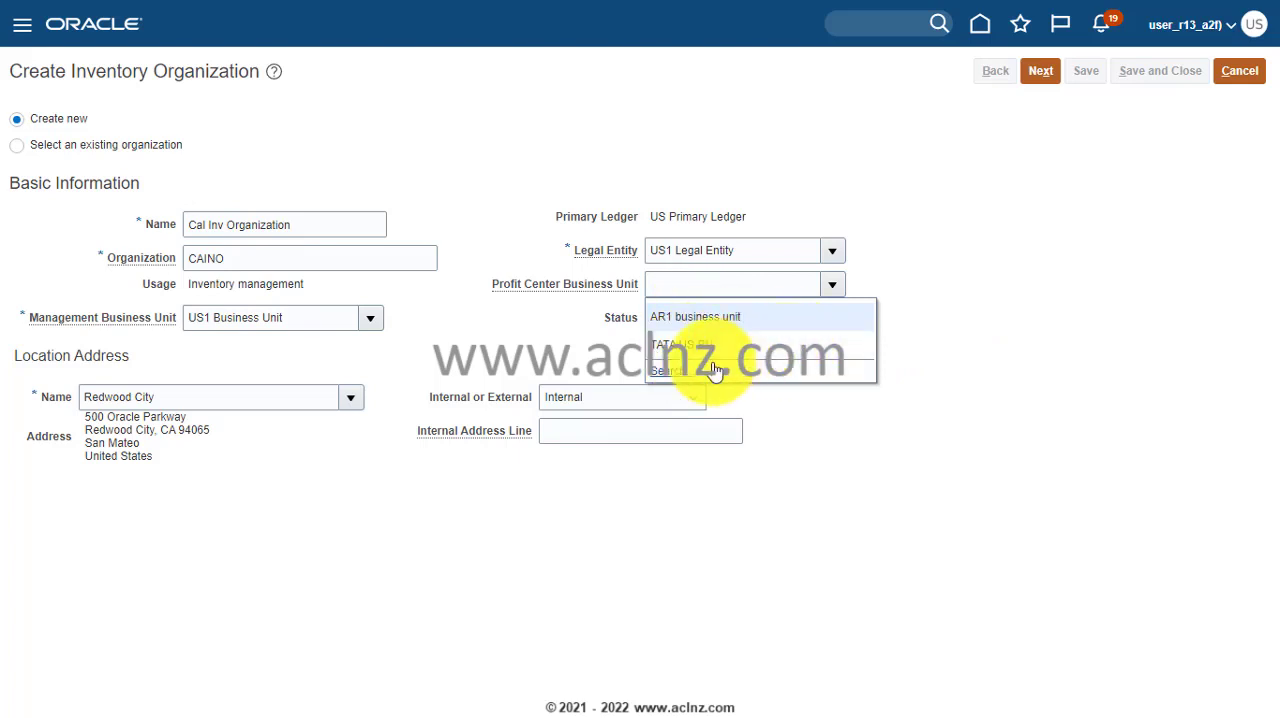
{"action": "left_click", "coordinate": [940, 350]}
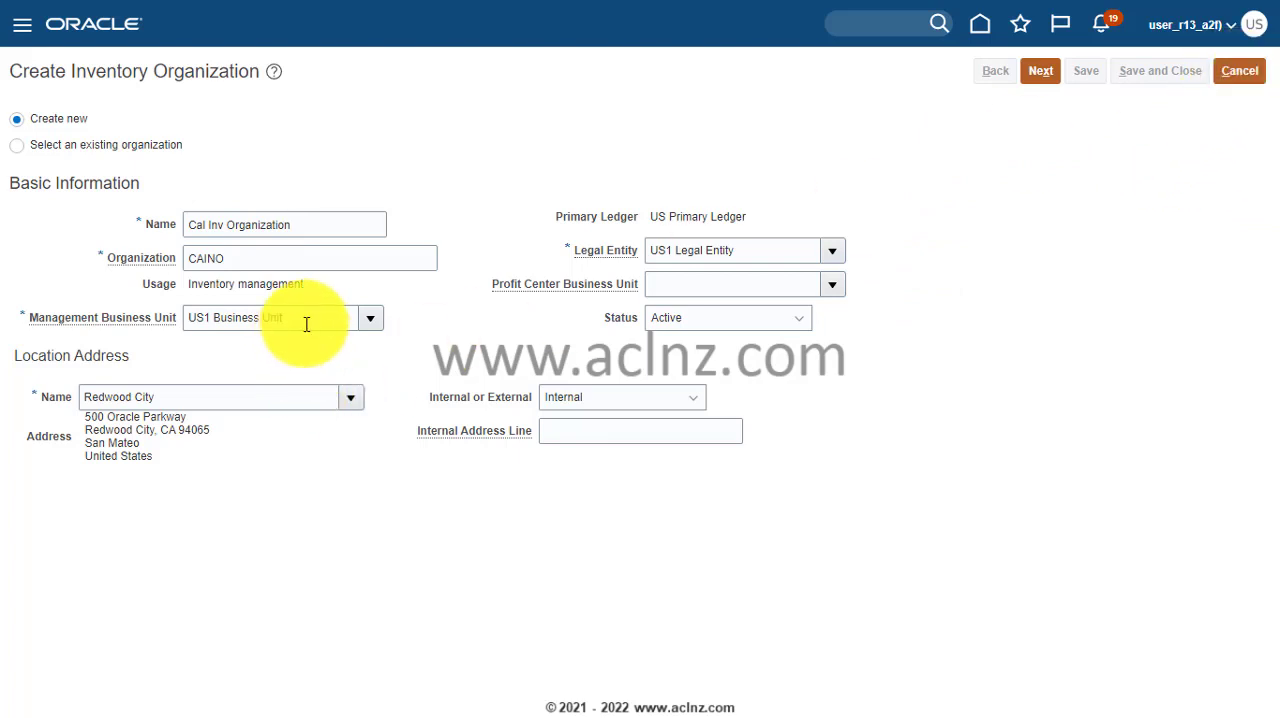
{"action": "left_click_drag", "start_coordinate": [307, 324], "coordinate": [149, 334]}
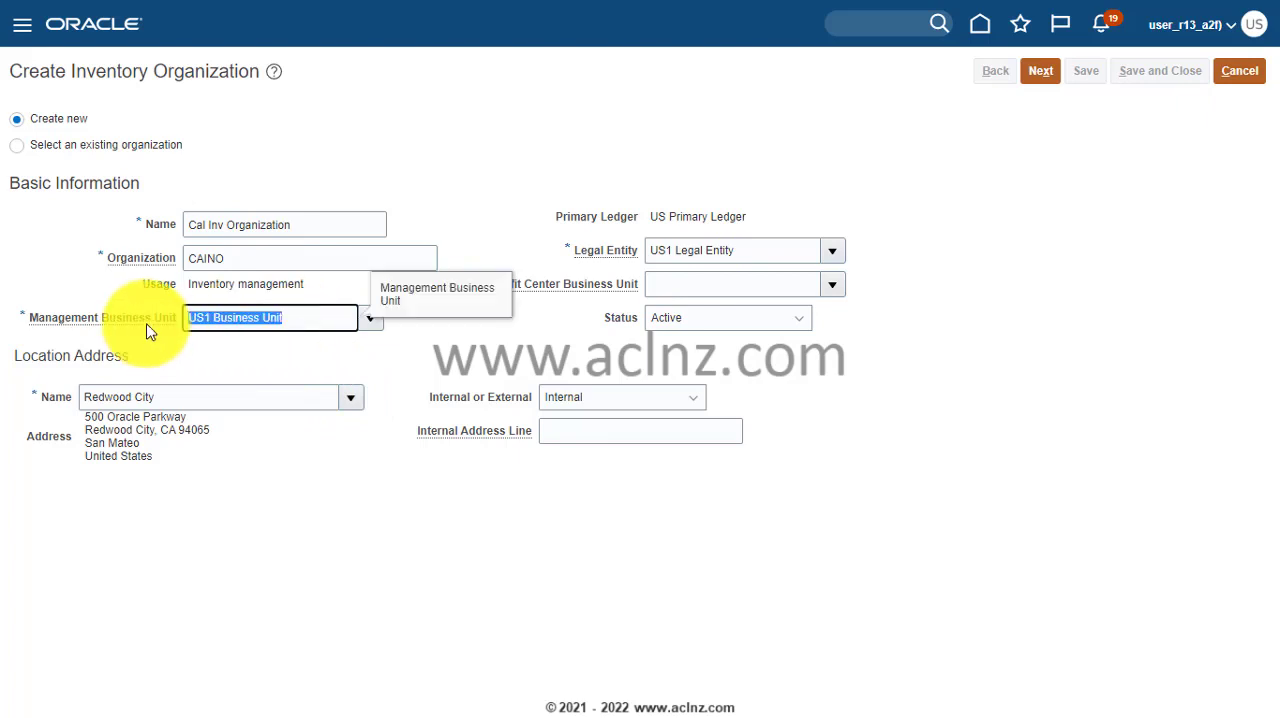
{"action": "left_click", "coordinate": [1240, 72]}
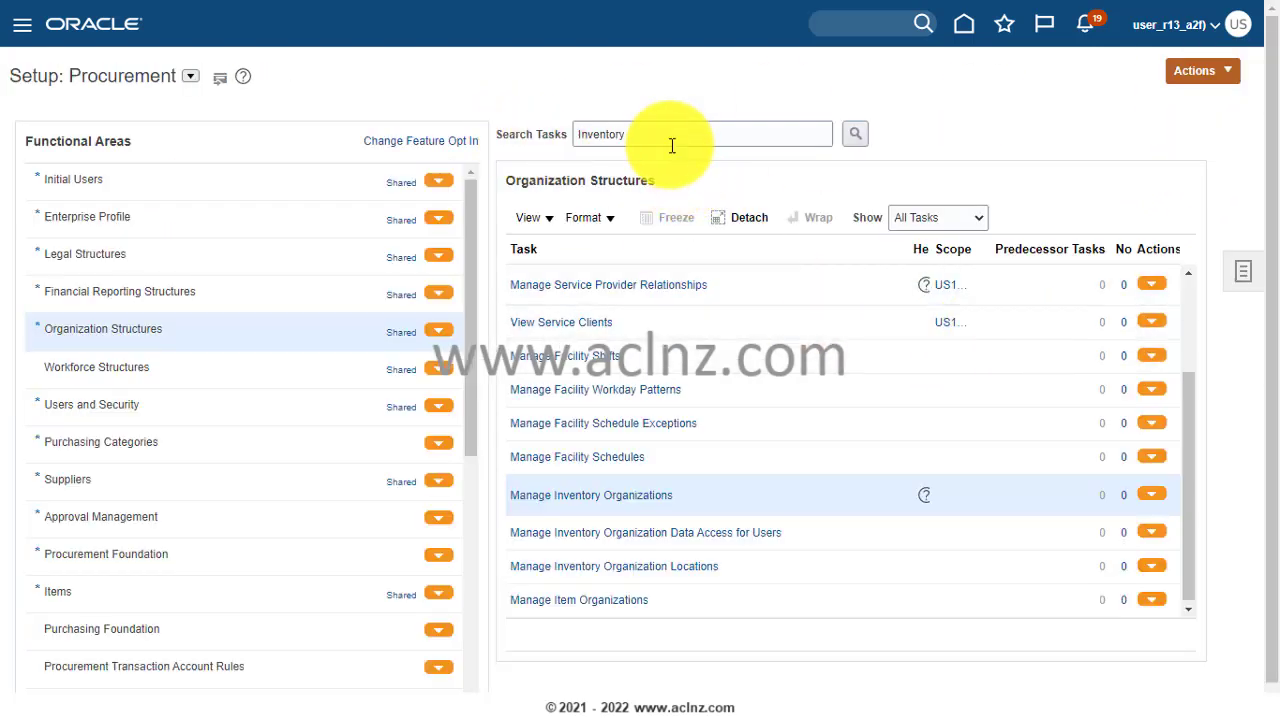
- Search the setup tasks for "Business Unit" and open Assign Business Unit Business Function for US1 Business Unit
{"action": "double_click", "coordinate": [579, 144]}
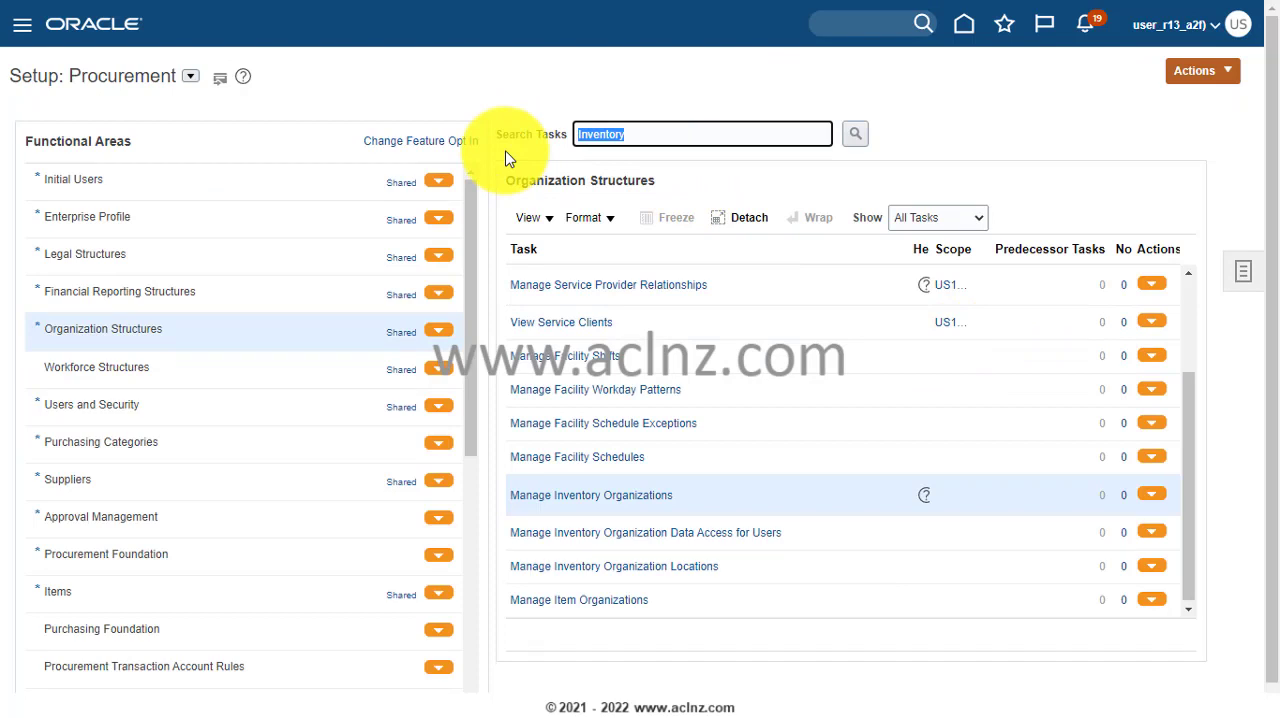
{"action": "type", "text": "Business Unit"}
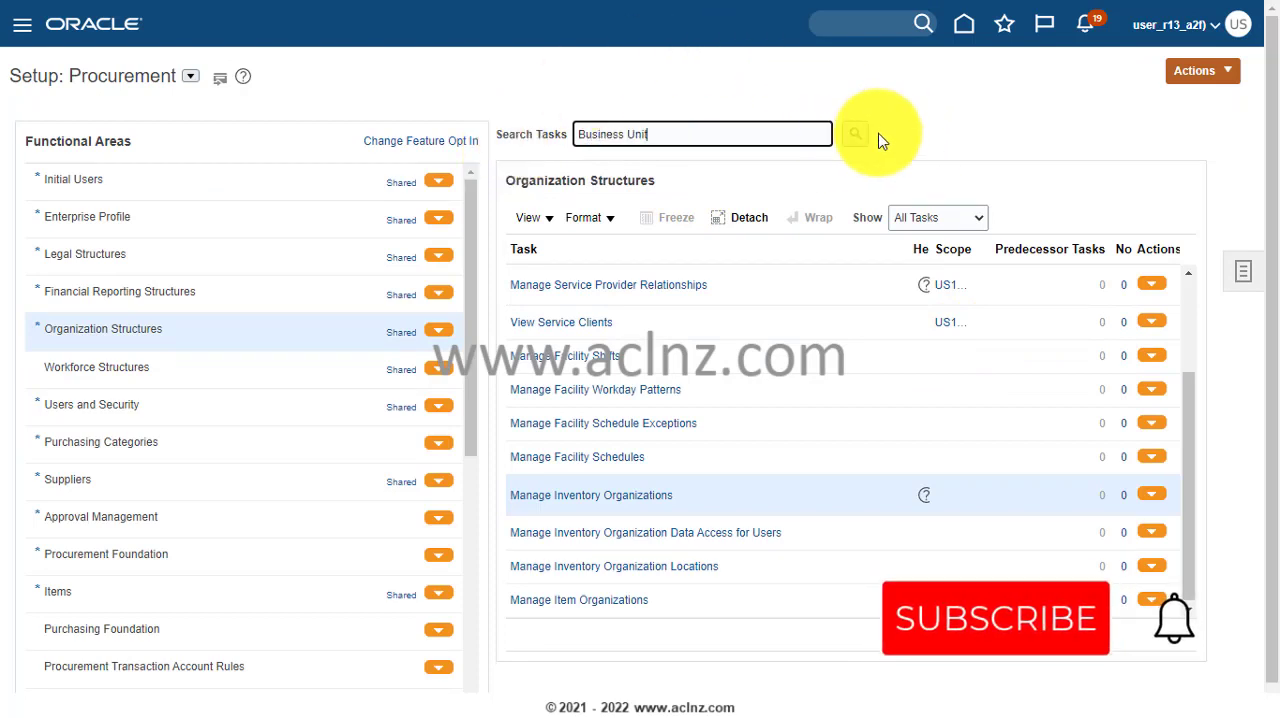
{"action": "left_click", "coordinate": [855, 135]}
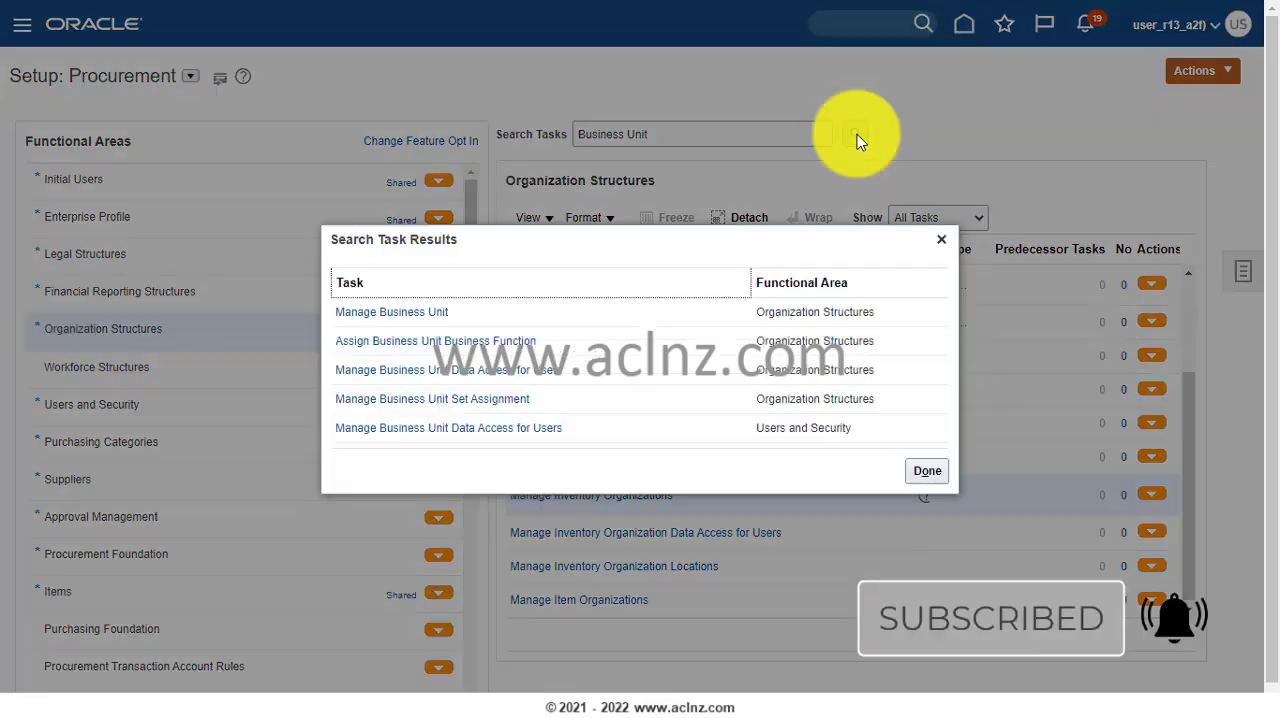
{"action": "left_click", "coordinate": [388, 341]}
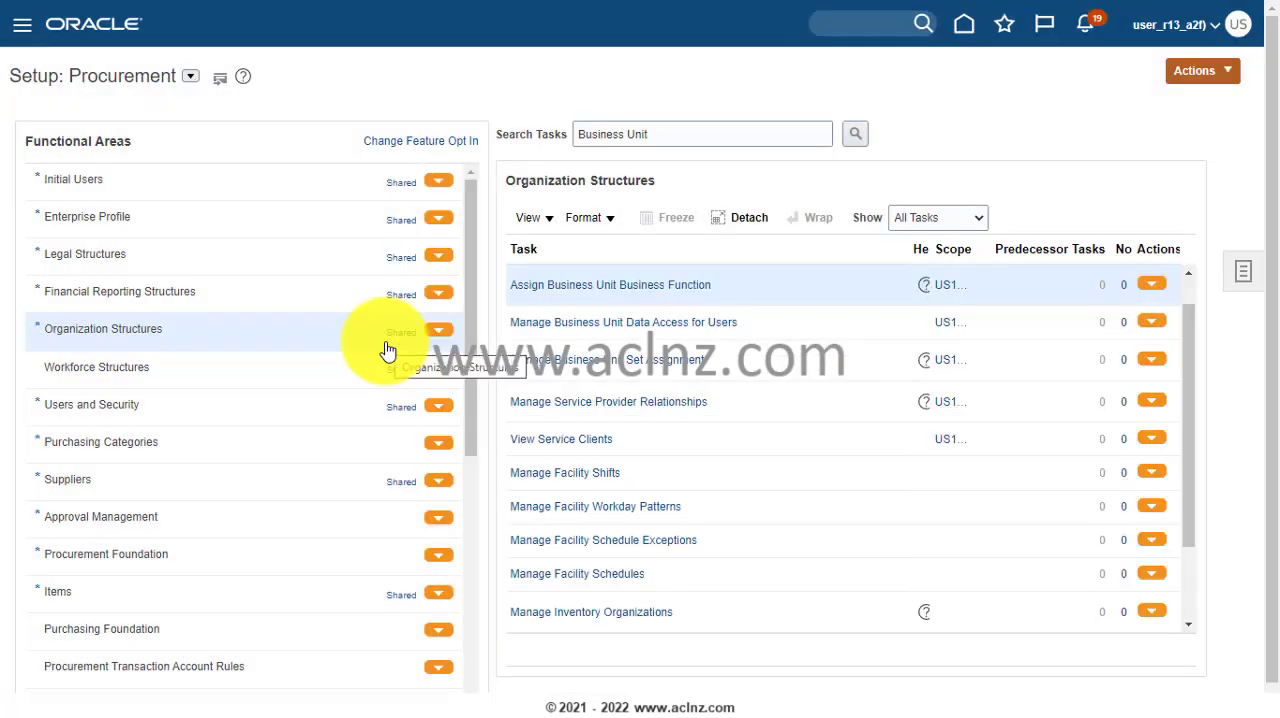
{"action": "left_click", "coordinate": [648, 289]}
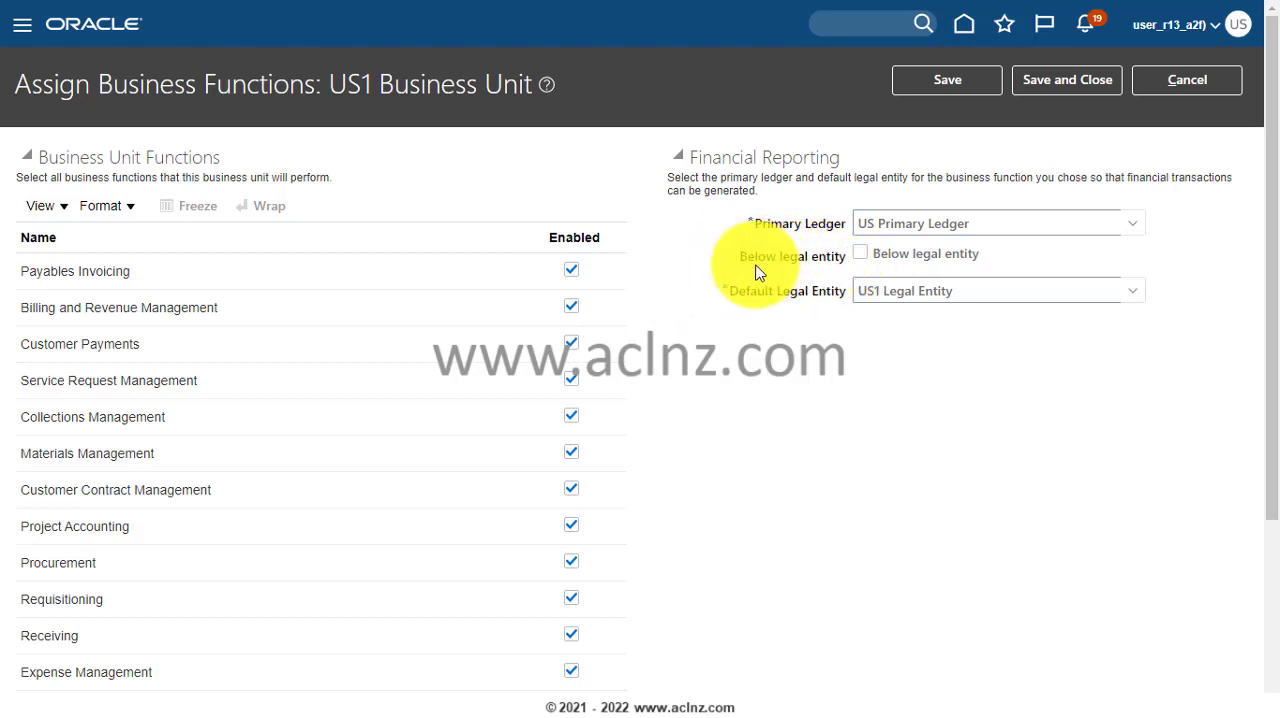
- Enable Below legal entity for US1 Business Unit, then save and close the business function assignment, accepting the warning
{"action": "left_click", "coordinate": [862, 258]}
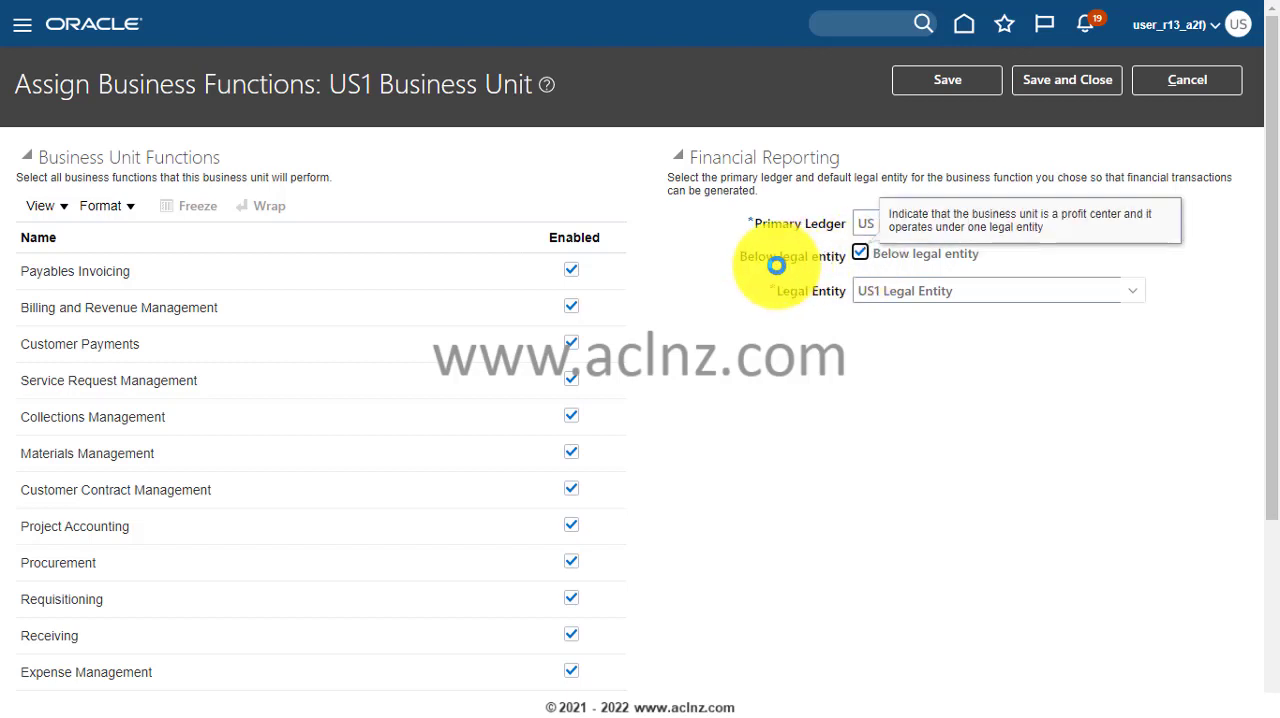
{"action": "left_click", "coordinate": [1066, 86]}
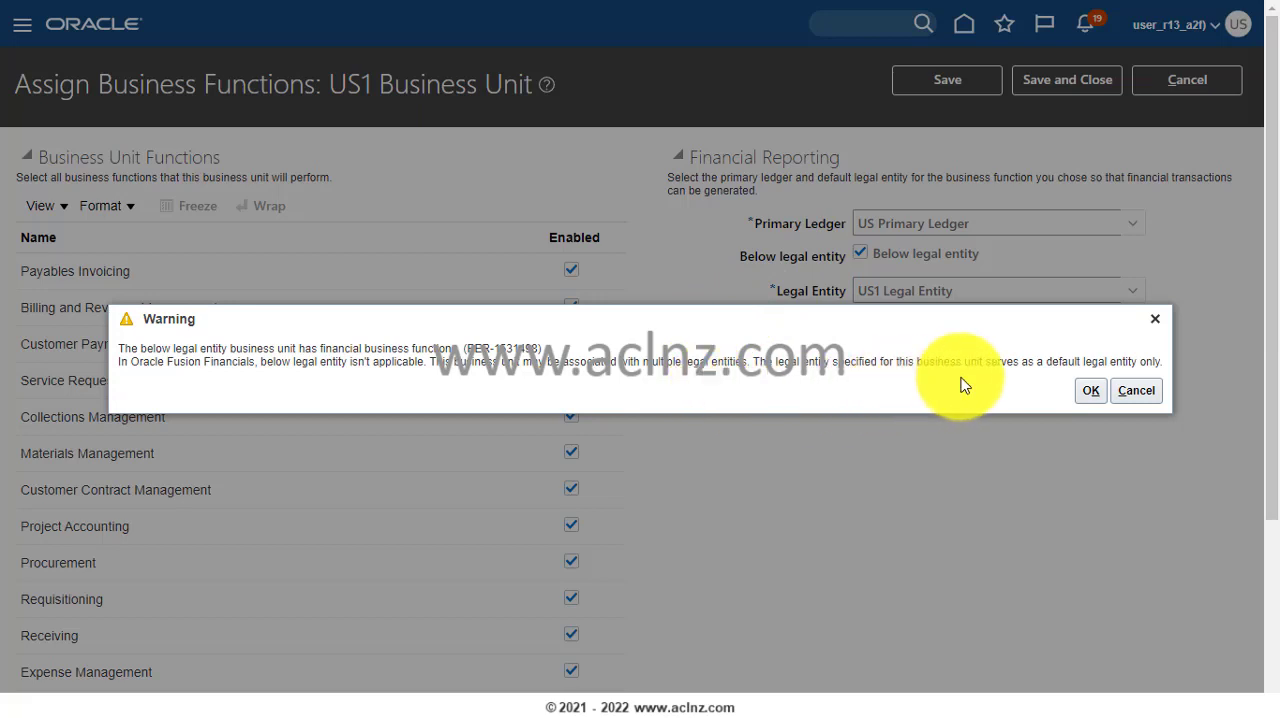
{"action": "left_click", "coordinate": [1089, 390]}
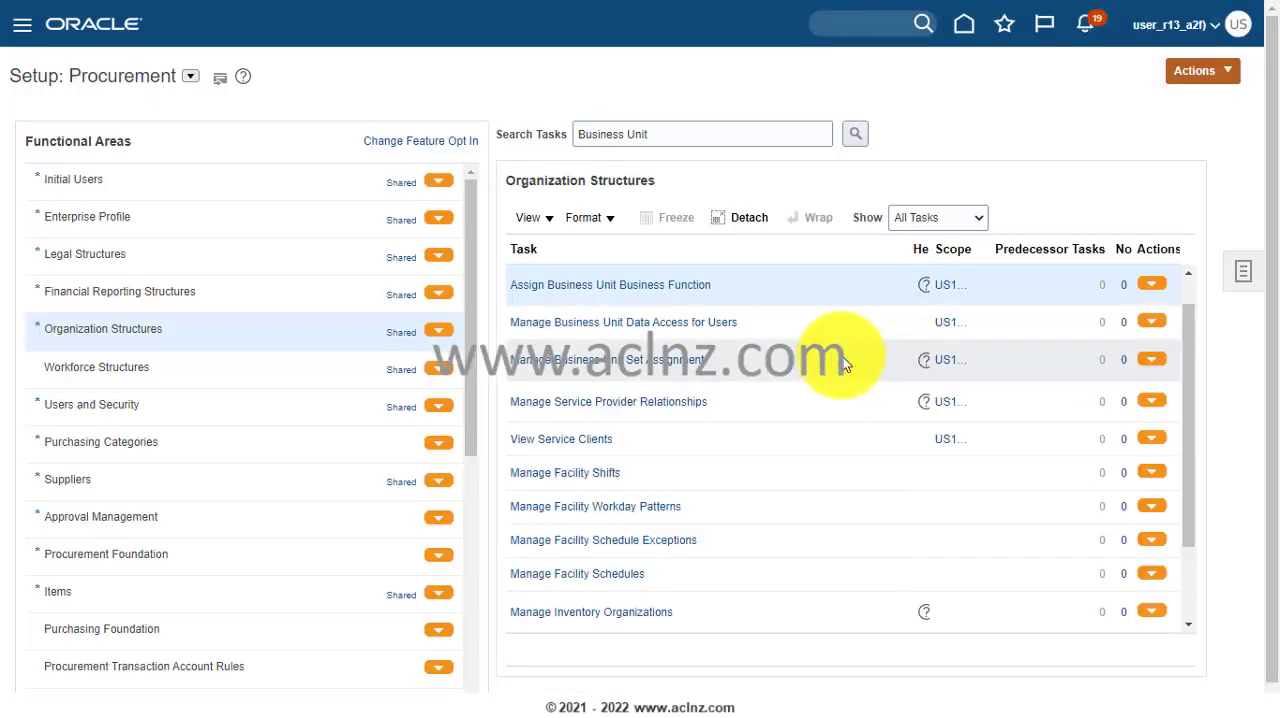
- Reopen the business function assignment for US1 Business Unit, check its Below legal entity setting, and leave without changes
{"action": "left_click", "coordinate": [621, 290]}
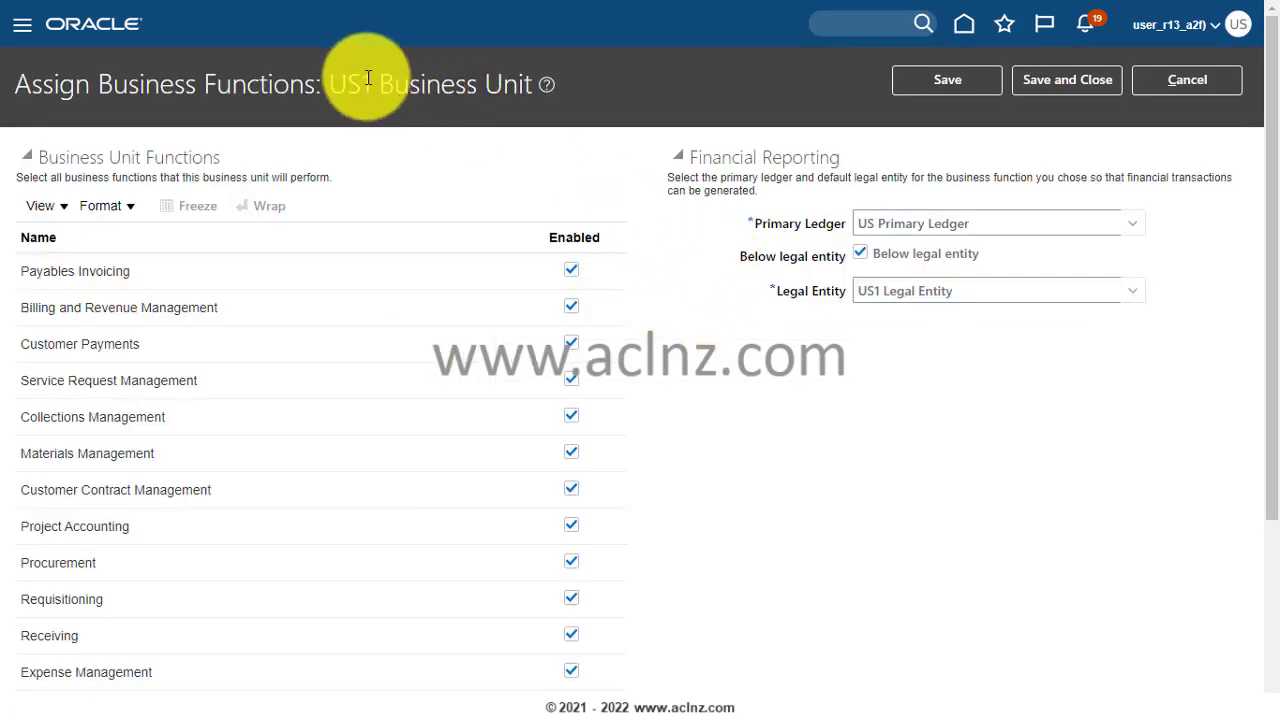
{"action": "left_click_drag", "start_coordinate": [337, 84], "coordinate": [535, 84]}
{"action": "key", "text": "ctrl+c"}
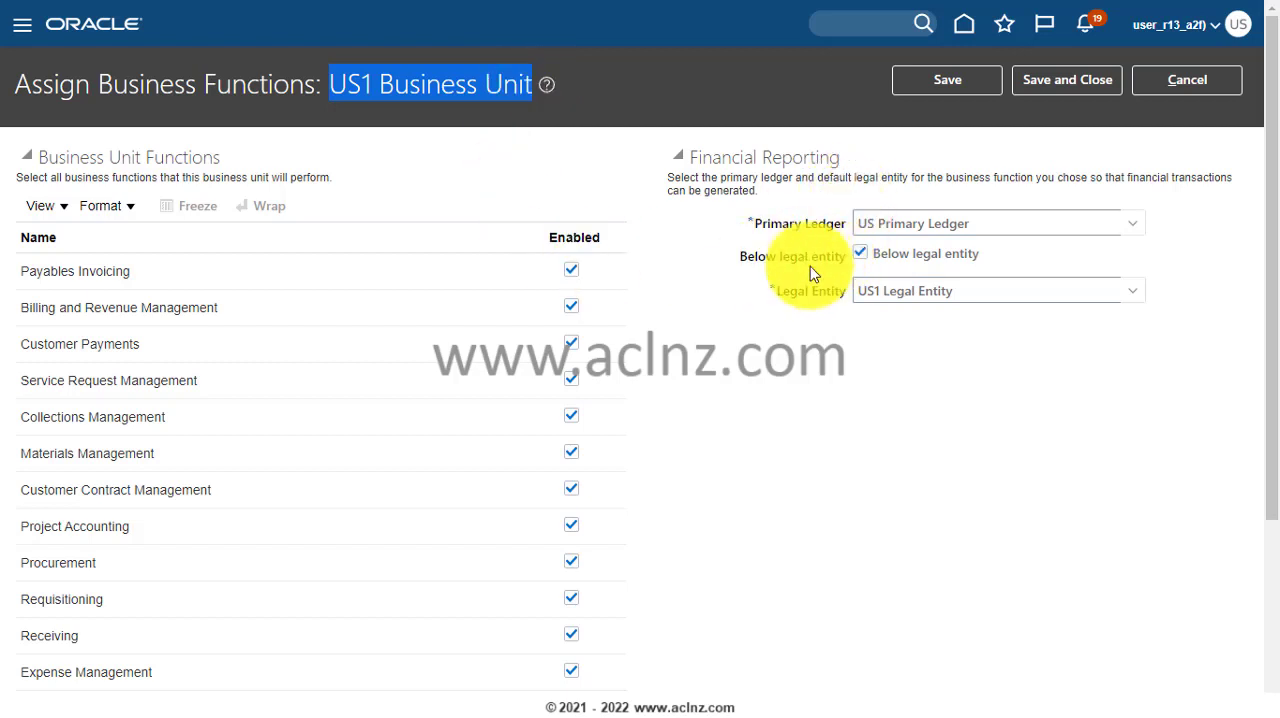
{"action": "left_click", "coordinate": [1205, 86]}
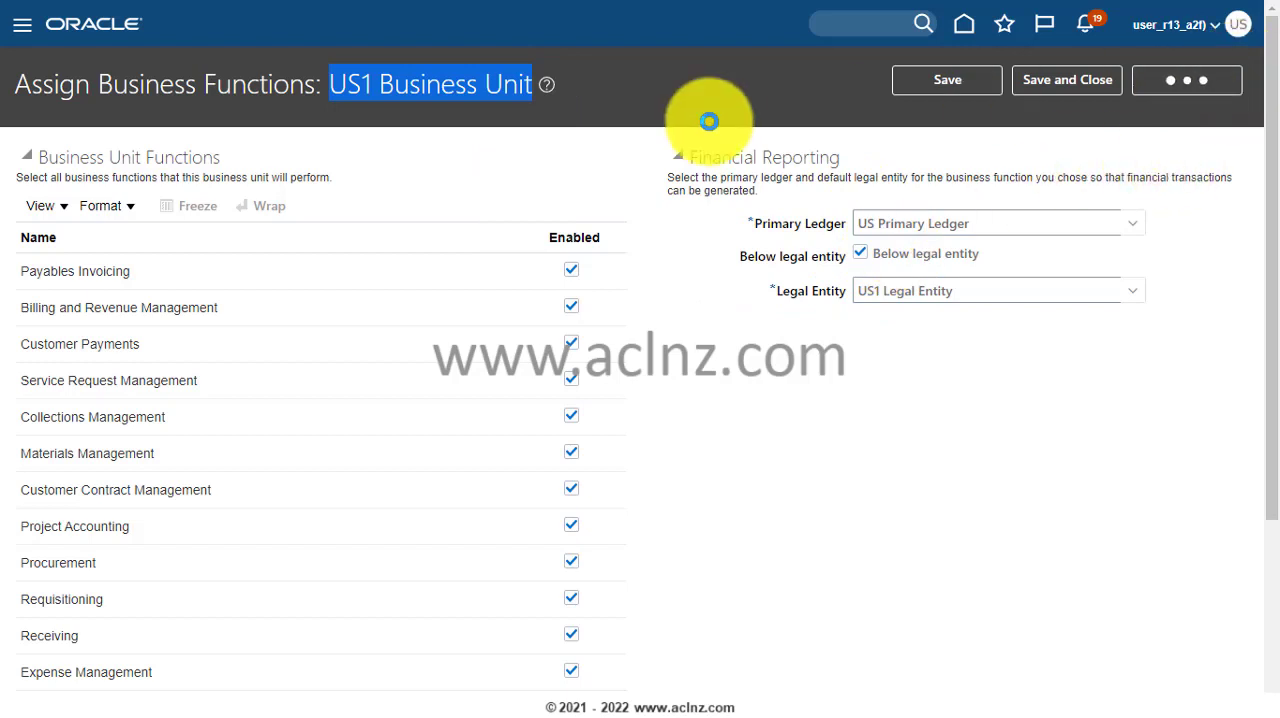
{"action": "left_click_drag", "start_coordinate": [663, 134], "coordinate": [523, 166]}
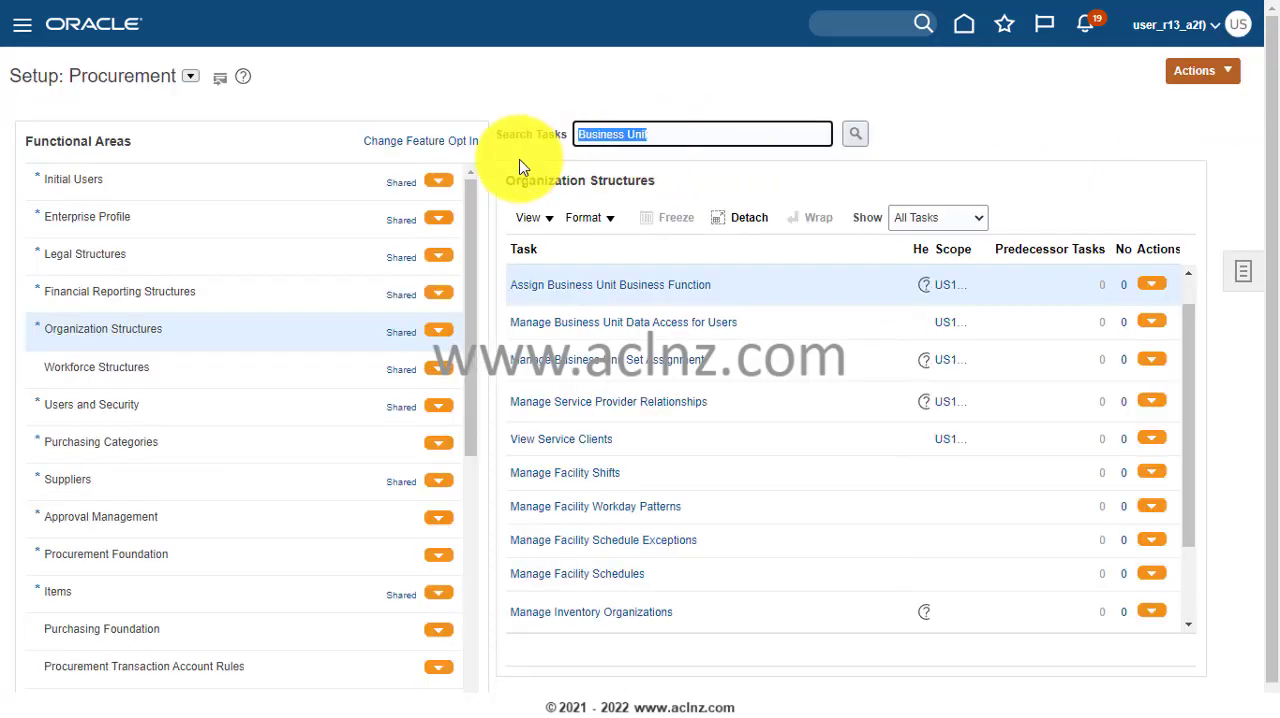
{"action": "type", "text": "In"}
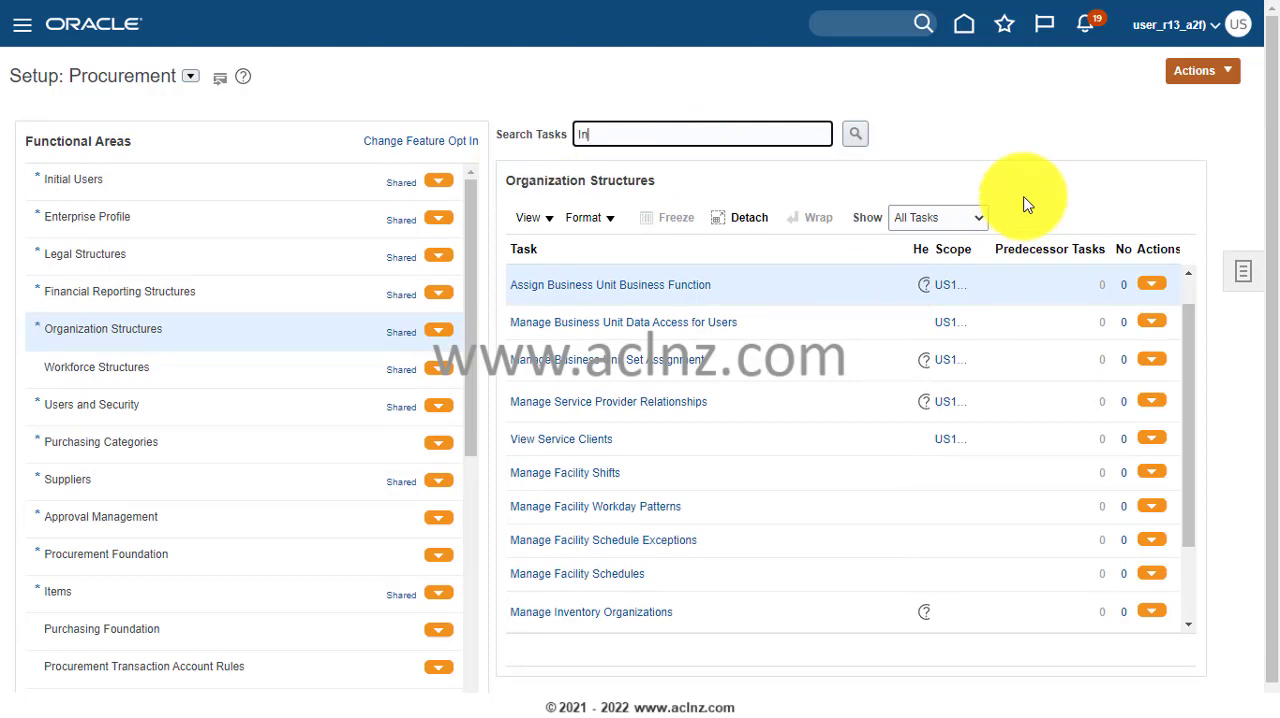
{"action": "type", "text": "venotry"}
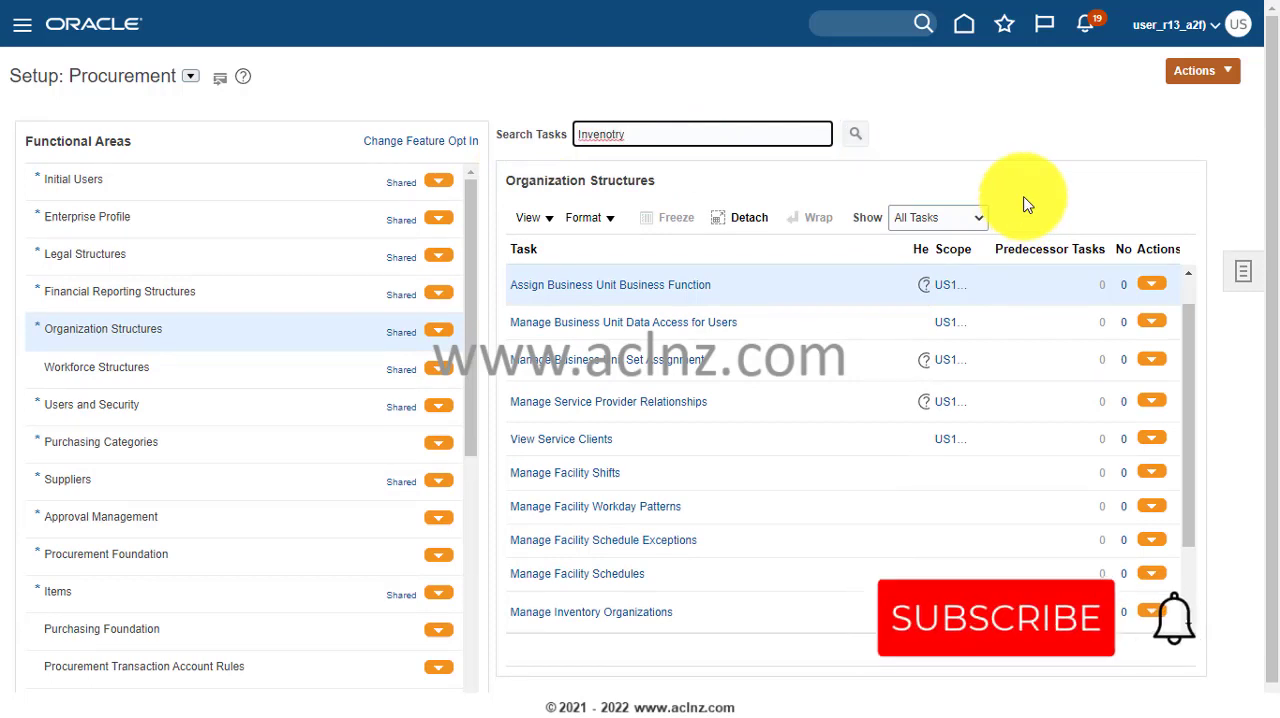
{"action": "key", "text": "Return"}
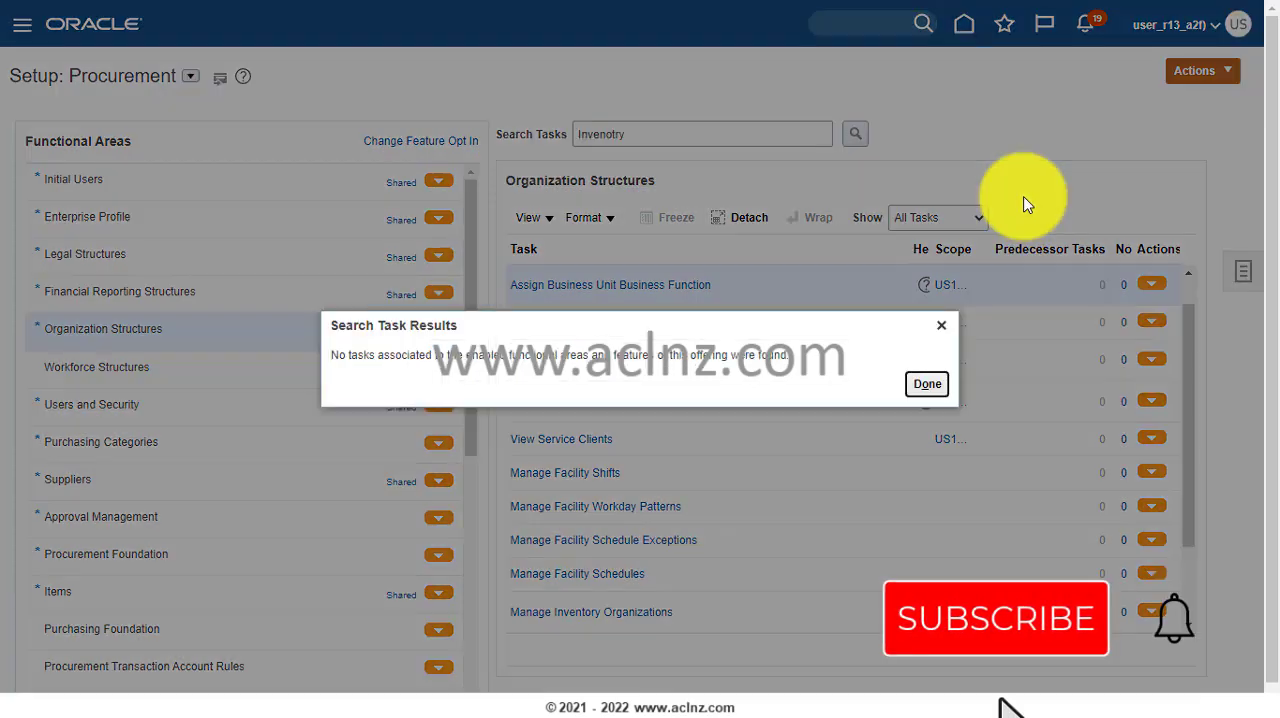
{"action": "left_click", "coordinate": [926, 384]}
- Search the setup tasks for "Inventory" and open the Manage Inventory Organizations task
{"action": "left_click", "coordinate": [643, 131]}
{"action": "key", "text": "BackSpace"}
{"action": "key", "text": "BackSpace"}
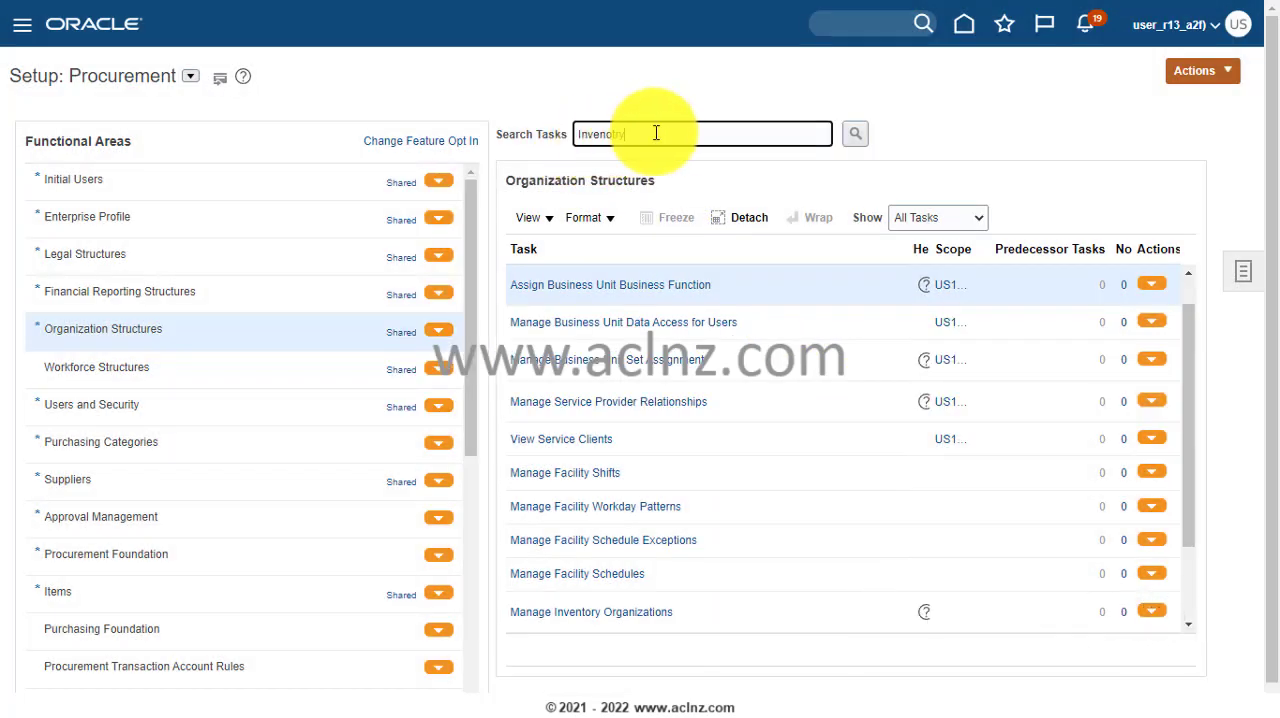
{"action": "key", "text": "BackSpace"}
{"action": "key", "text": "BackSpace"}
{"action": "key", "text": "BackSpace"}
{"action": "key", "text": "BackSpace"}
{"action": "type", "text": "entory"}
{"action": "key", "text": "Return"}
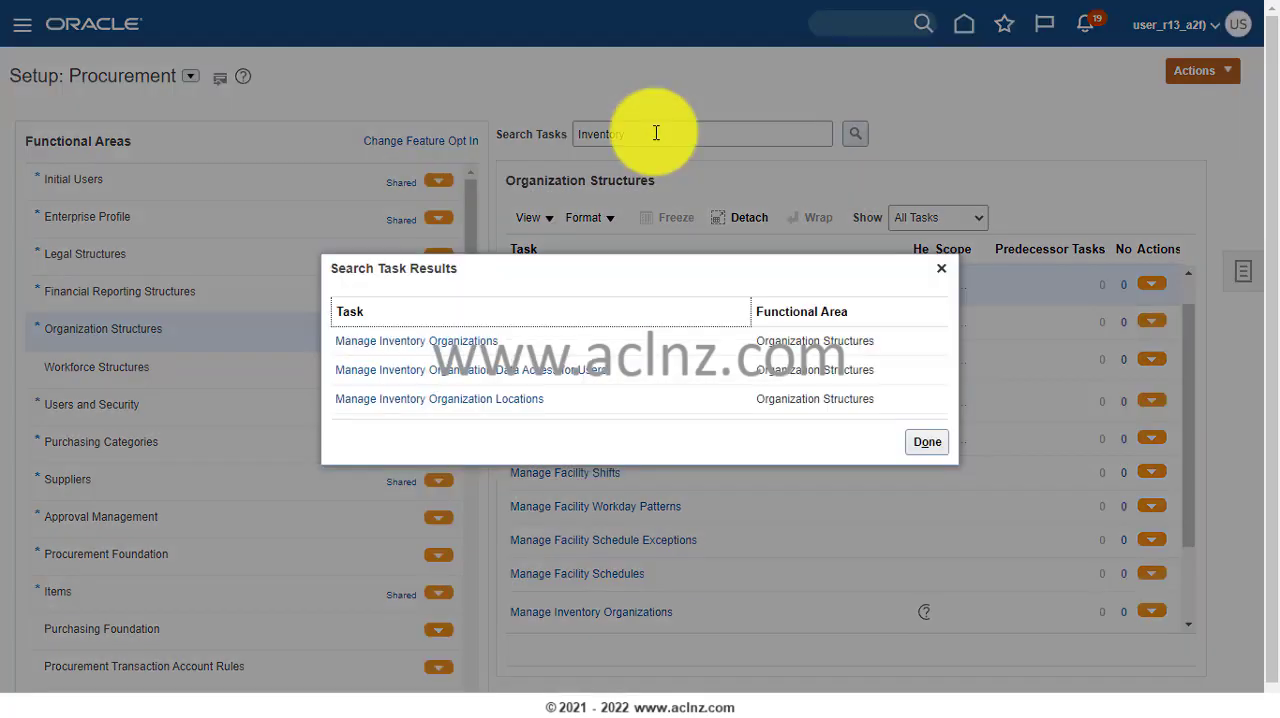
{"action": "left_click", "coordinate": [395, 345]}
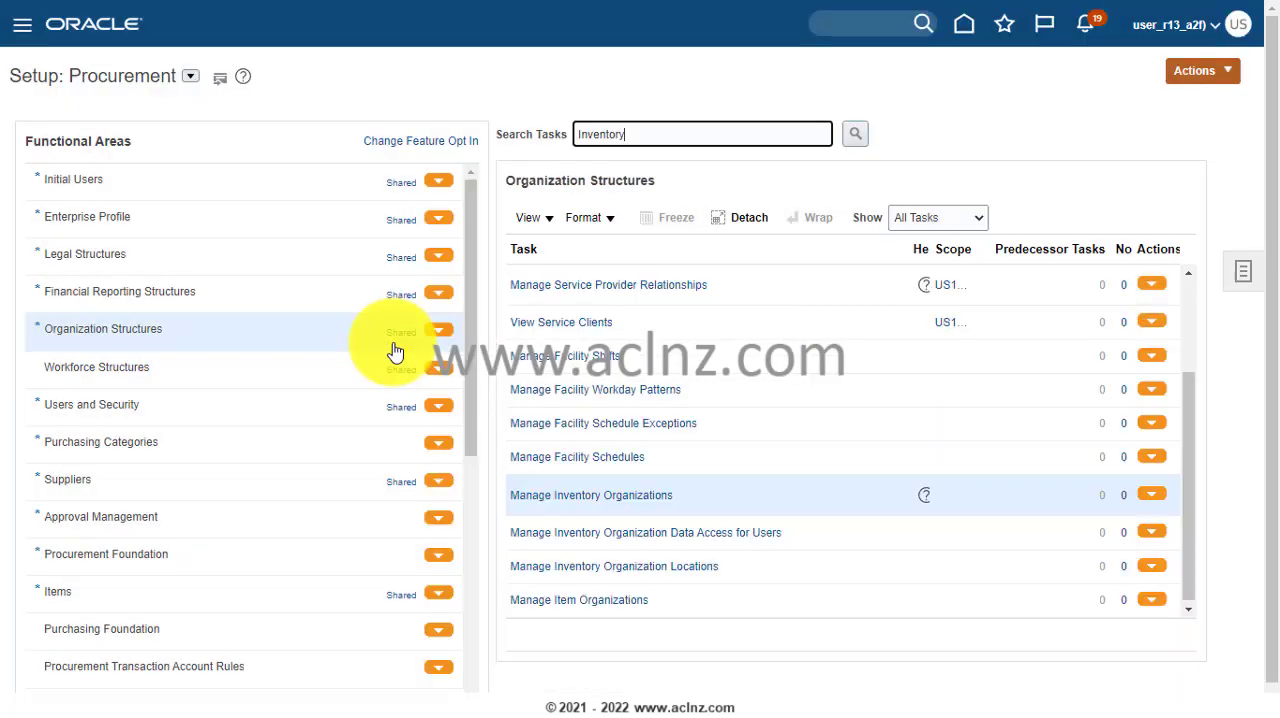
{"action": "left_click", "coordinate": [598, 498]}
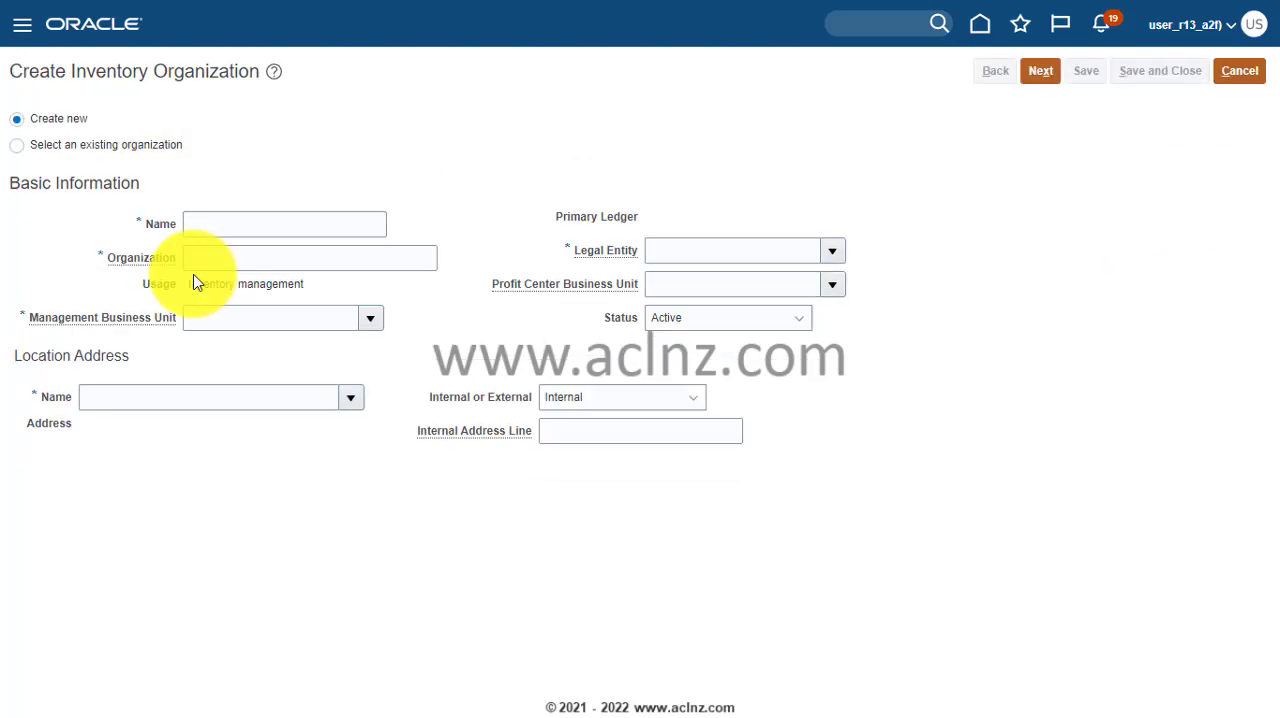
- Name the new inventory organization "Cal Inv Organization"
{"action": "left_click", "coordinate": [243, 214]}
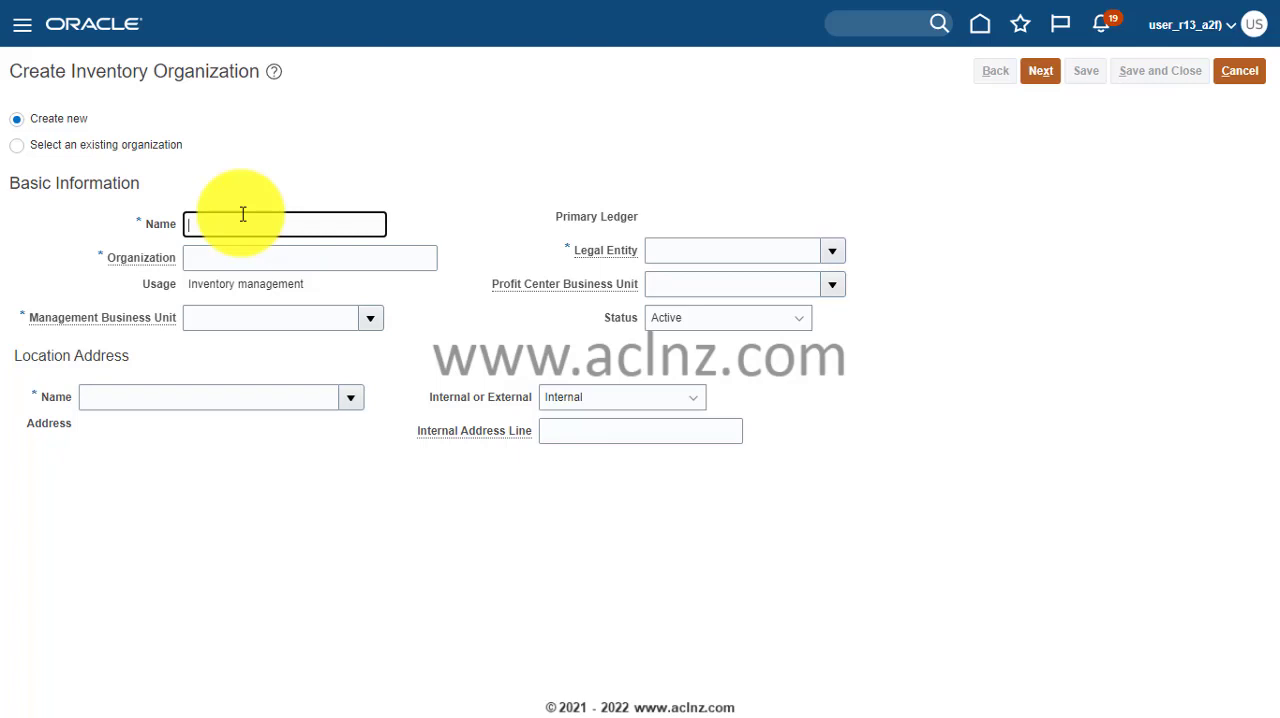
{"action": "type", "text": "Cal Inv Organizzation"}
{"action": "key", "text": "Tab"}
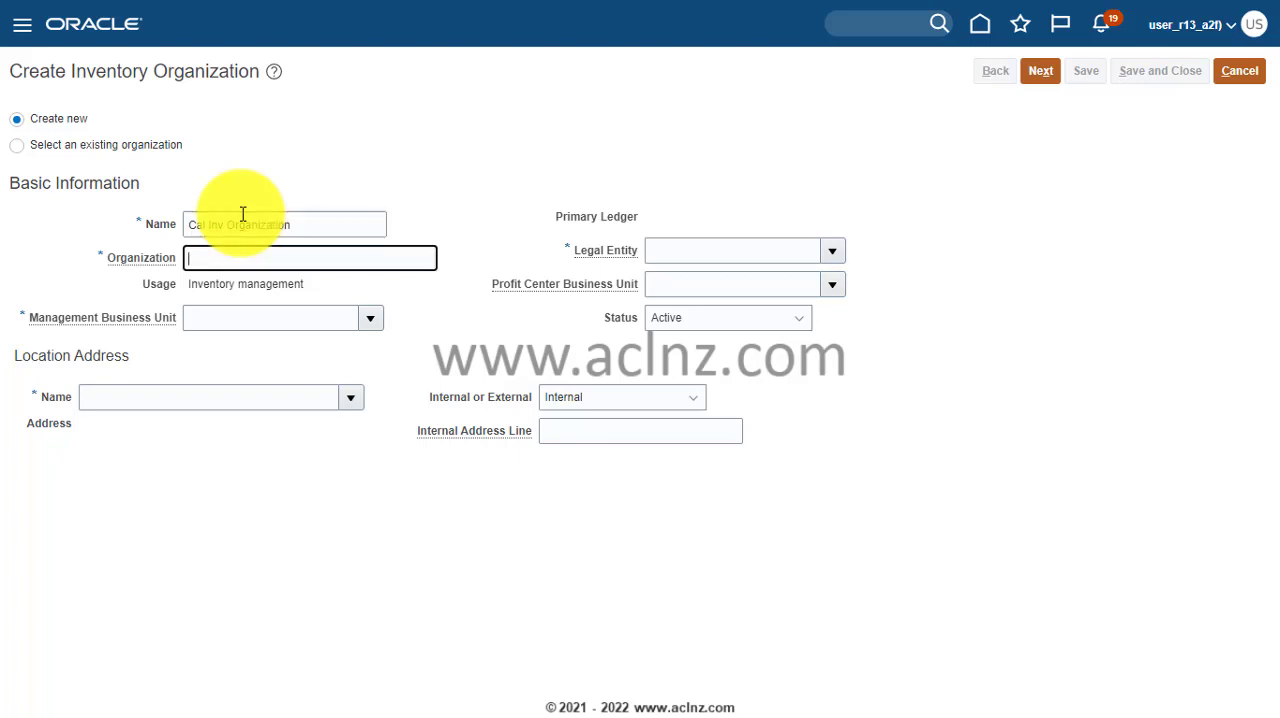
- Set the Organization code of the new inventory organization to CAINO
{"action": "type", "text": "CA"}
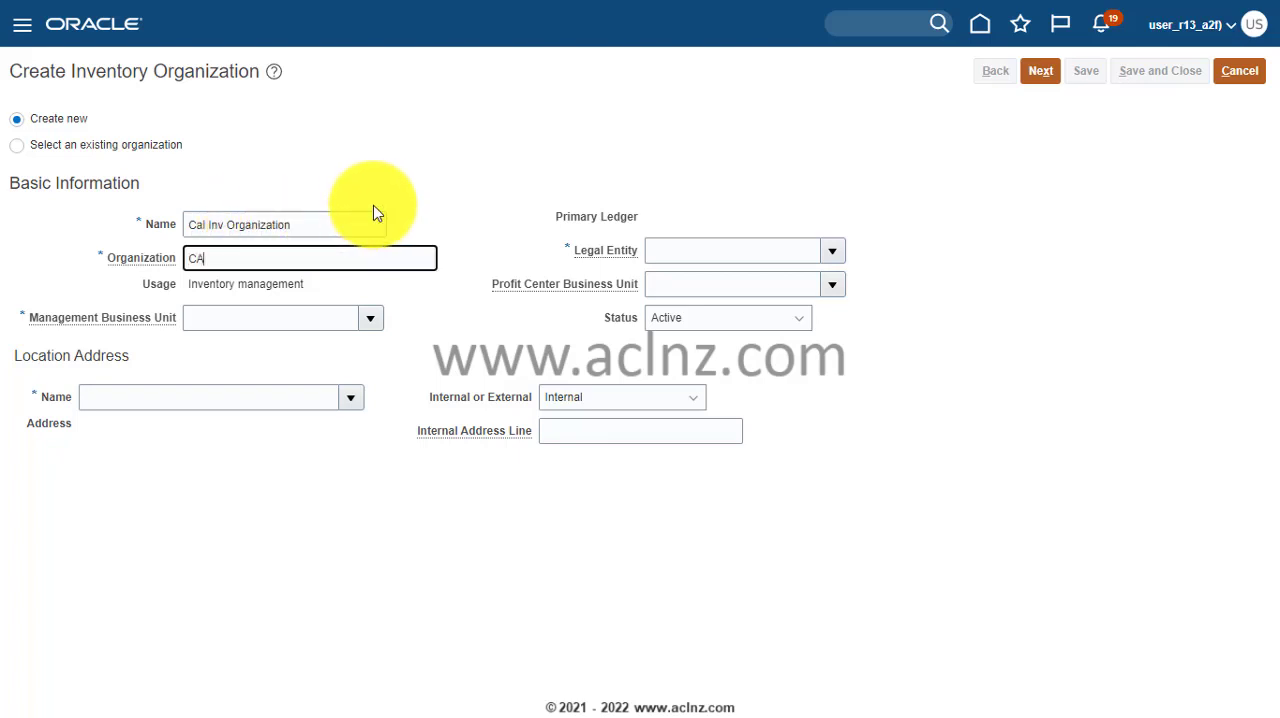
{"action": "type", "text": "INO"}
{"action": "key", "text": "Tab"}
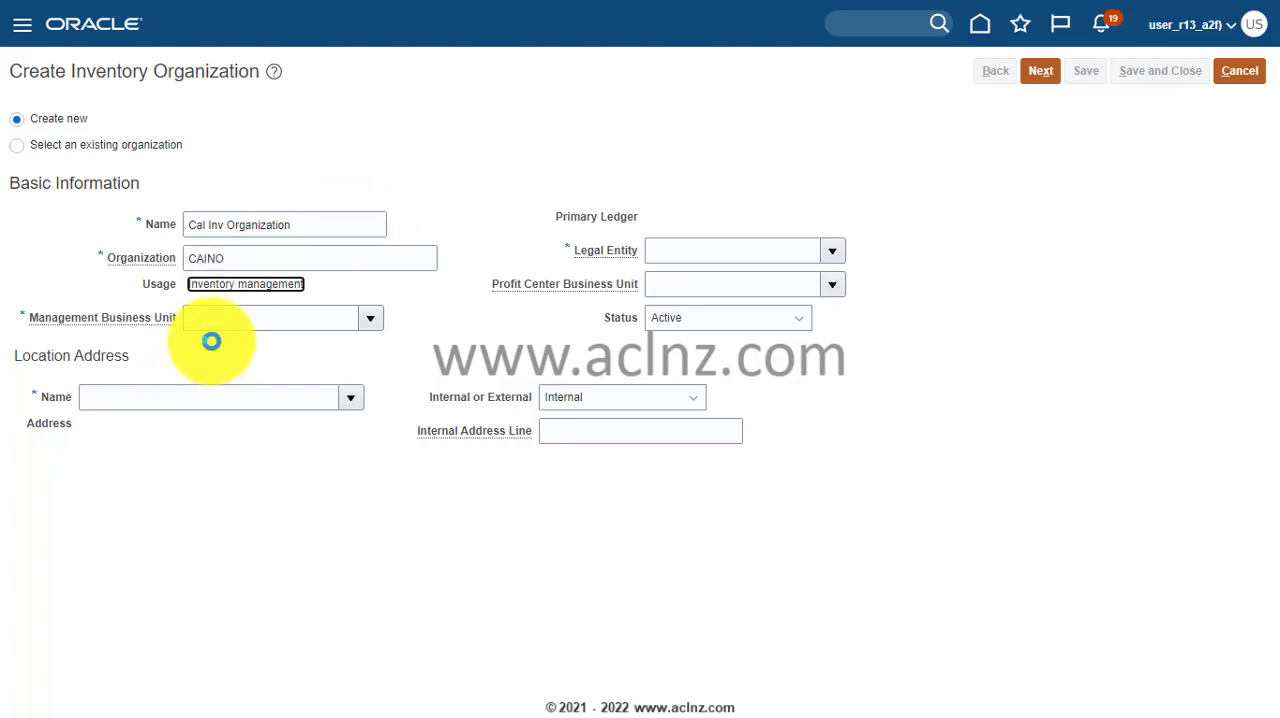
- Set the Management and Profit Center Business Units to US1 Business Unit and the Legal Entity to US1 Legal Entity, and continue to the next page
{"action": "left_click", "coordinate": [246, 315]}
{"action": "key", "text": "ctrl+v"}
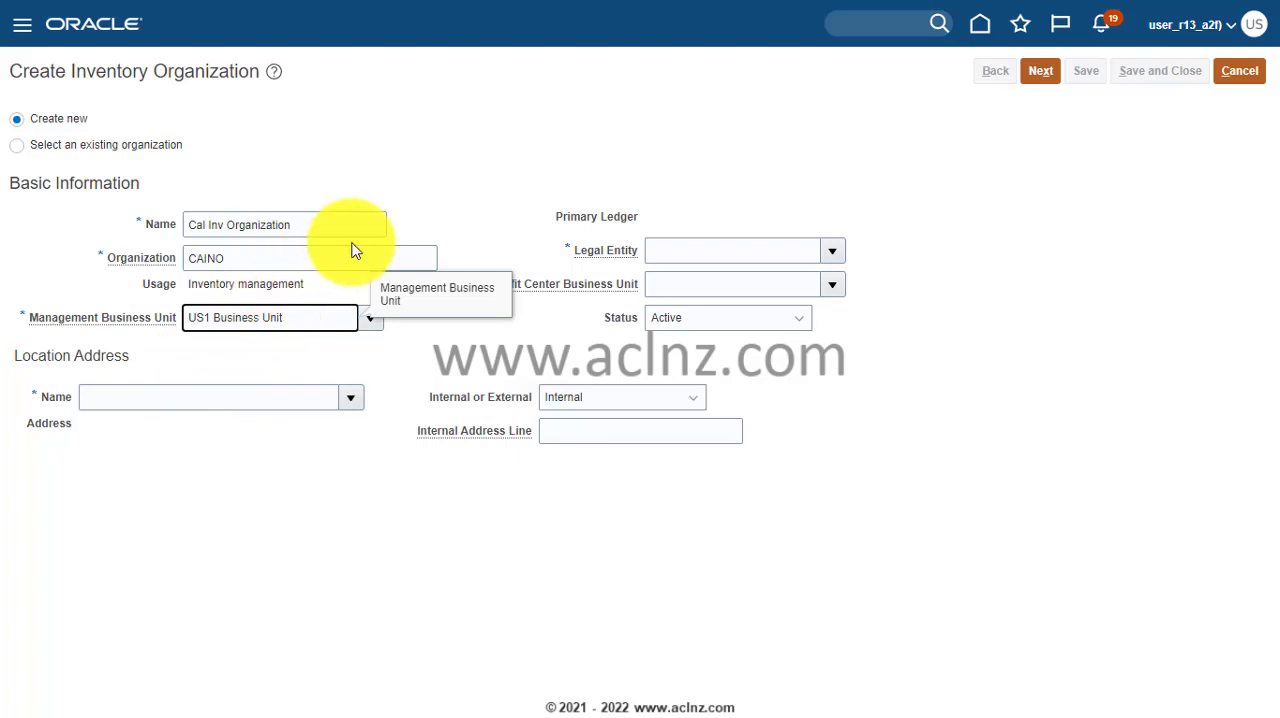
{"action": "key", "text": "Tab"}
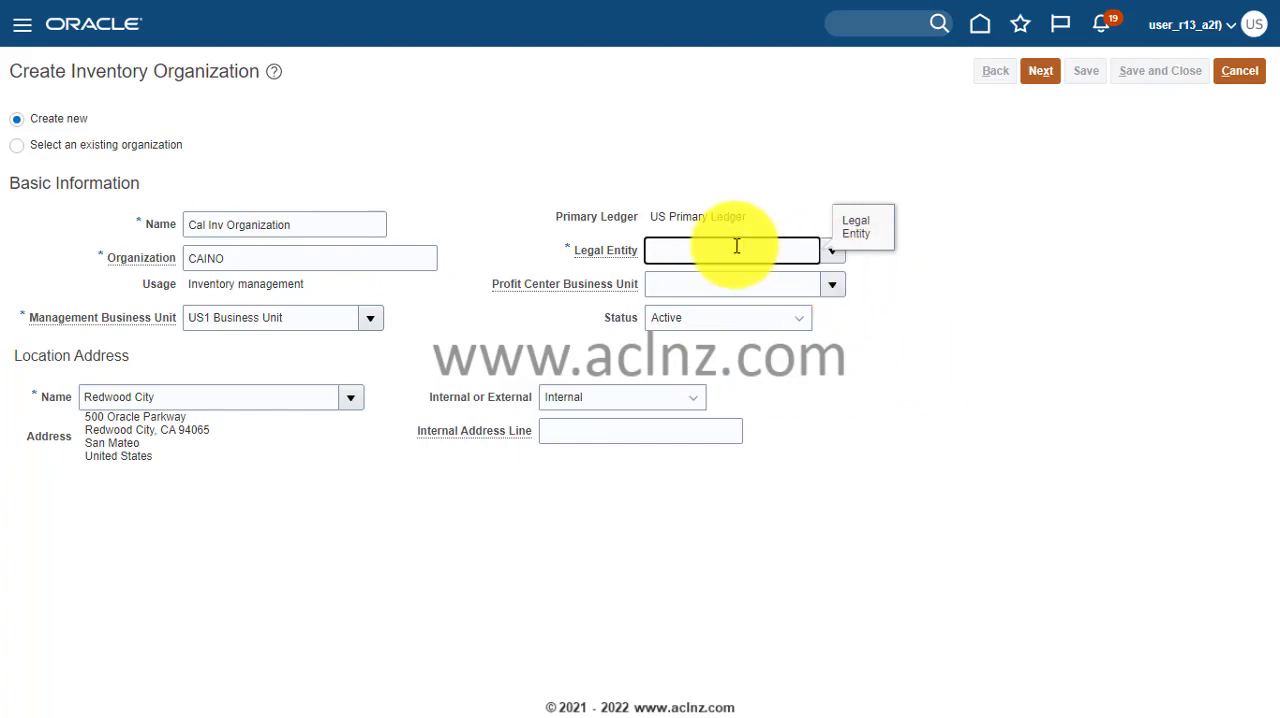
{"action": "type", "text": "US1"}
{"action": "key", "text": "Tab"}
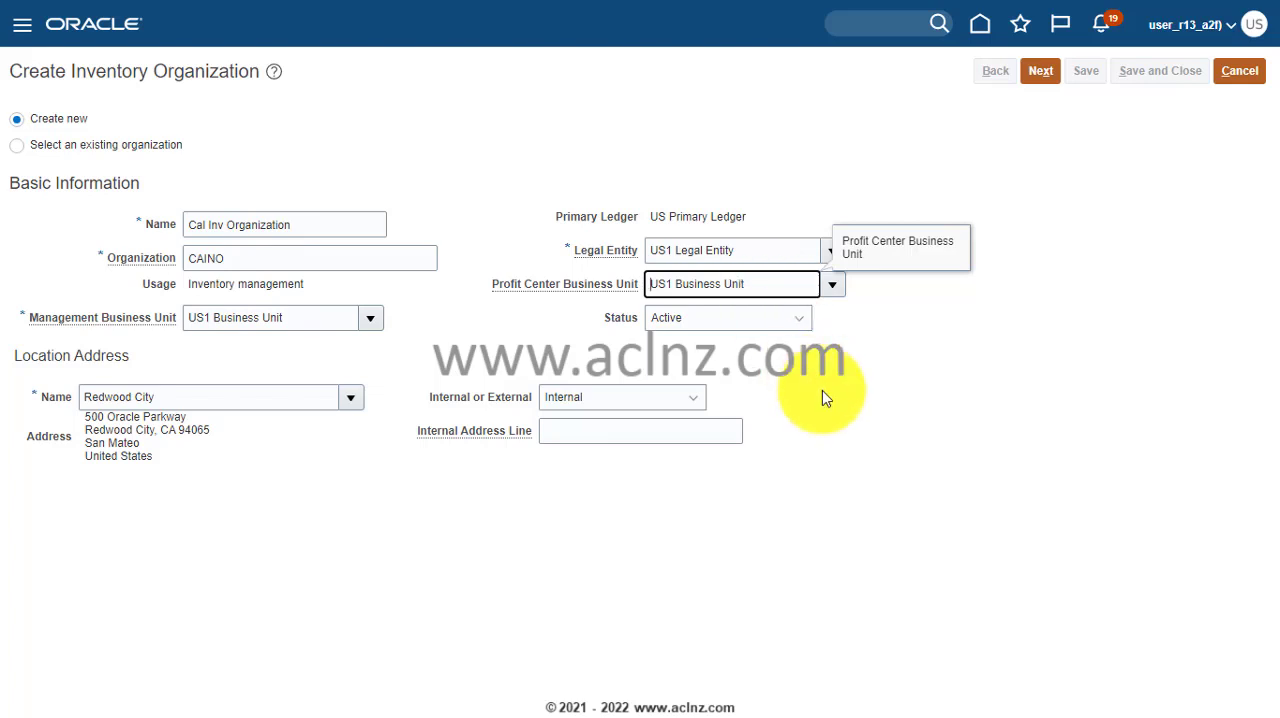
{"action": "left_click", "coordinate": [1037, 74]}
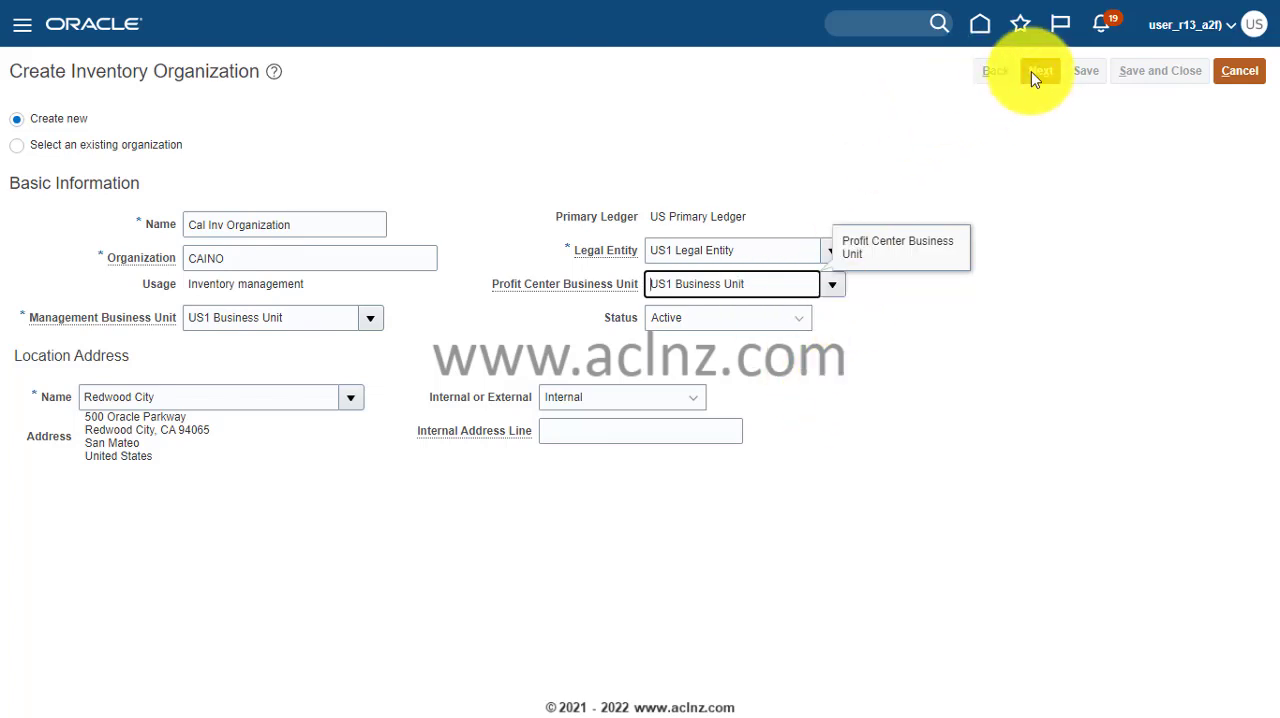